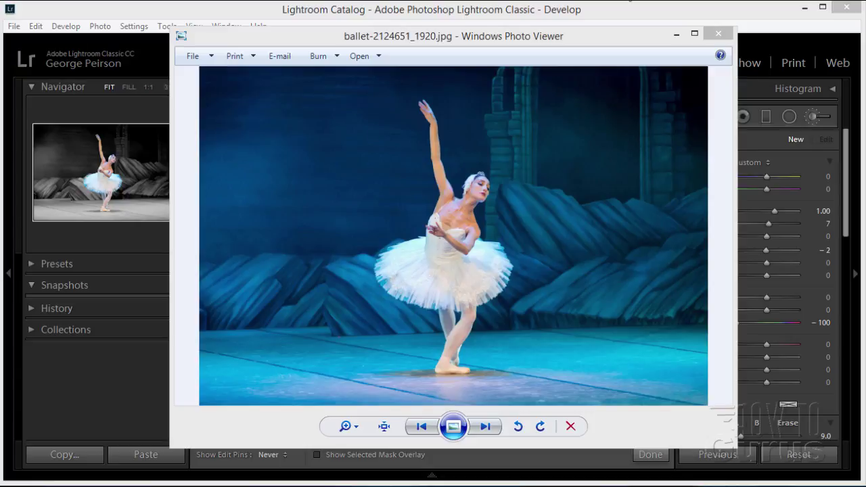
# Step: Close the original ballet photo in Windows Photo Viewer so Lightroom's Develop view shows
pyautogui.click(594, 41)
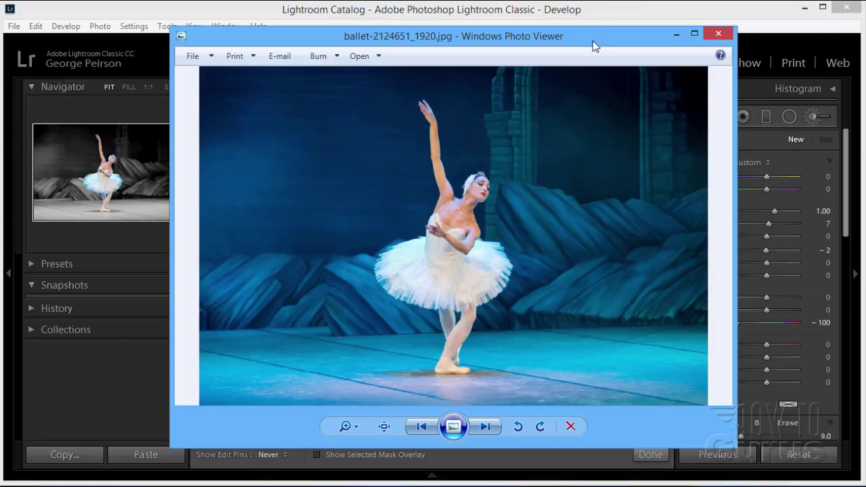
pyautogui.click(718, 33)
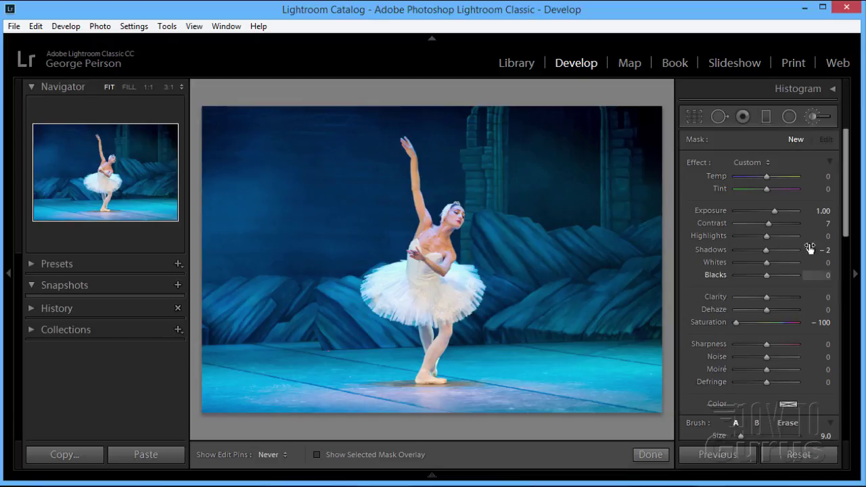
# Step: Set the brush to Exposure 1.00, with Saturation, Contrast and Shadows all at 0
pyautogui.moveTo(846, 217)
pyautogui.mouseDown()
pyautogui.moveTo(858, 370)
pyautogui.moveTo(865, 243)
pyautogui.moveTo(846, 220)
pyautogui.mouseUp()
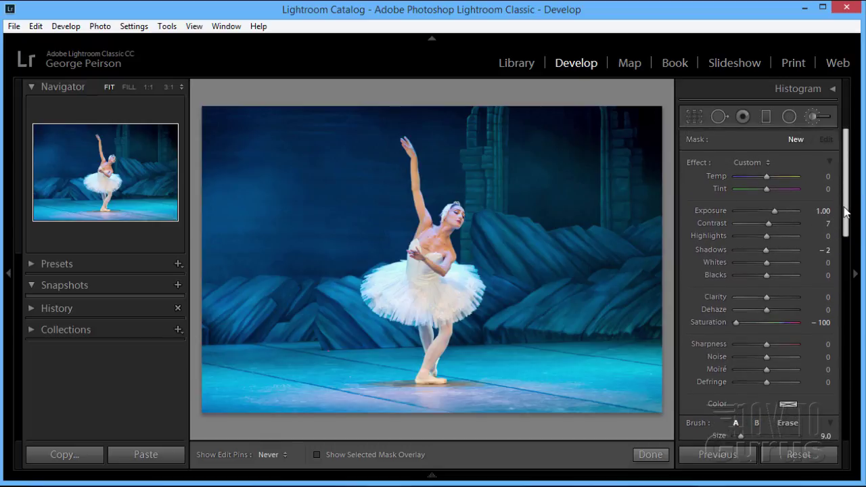
pyautogui.scroll(-1, 845, 211)
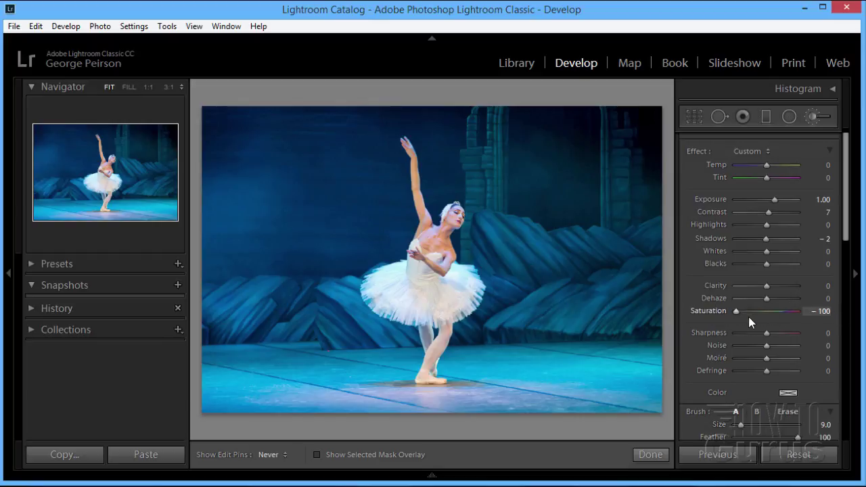
pyautogui.moveTo(735, 313); pyautogui.dragTo(765, 312)
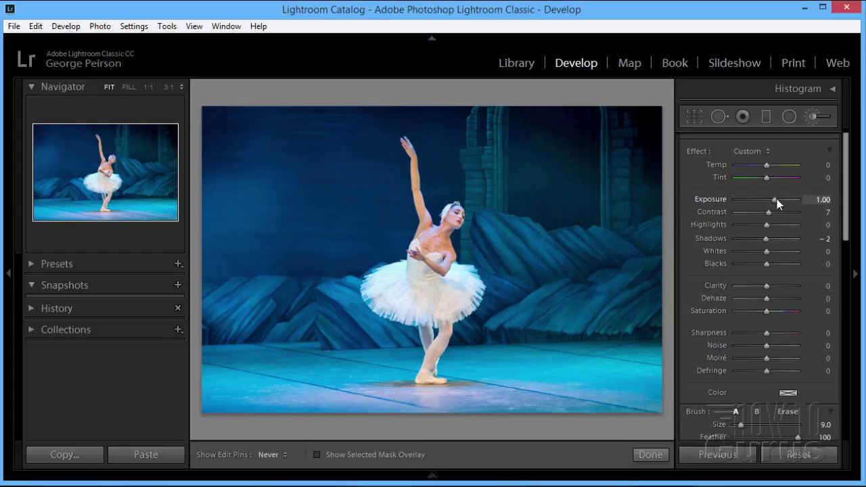
pyautogui.moveTo(775, 199); pyautogui.dragTo(821, 203)
pyautogui.write('1')
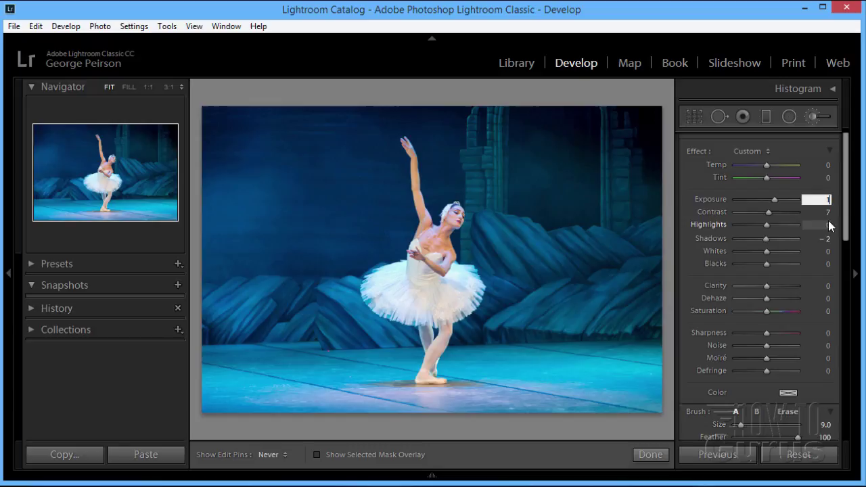
pyautogui.press('Tab')
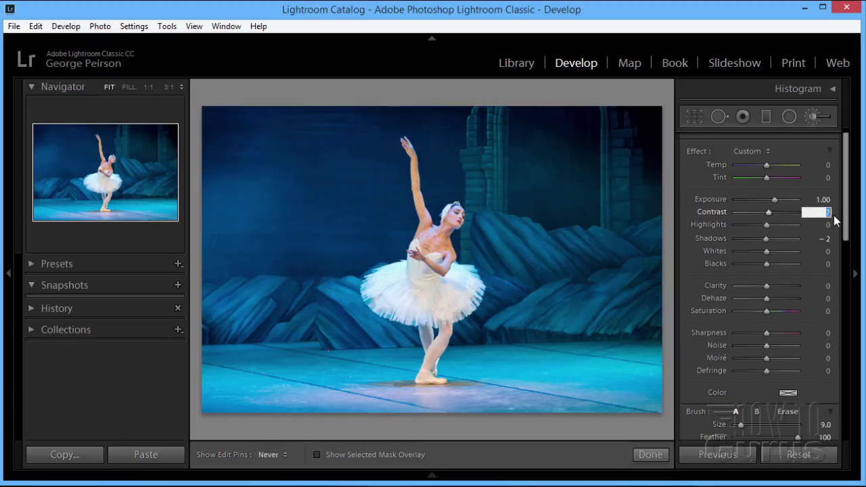
pyautogui.write('0')
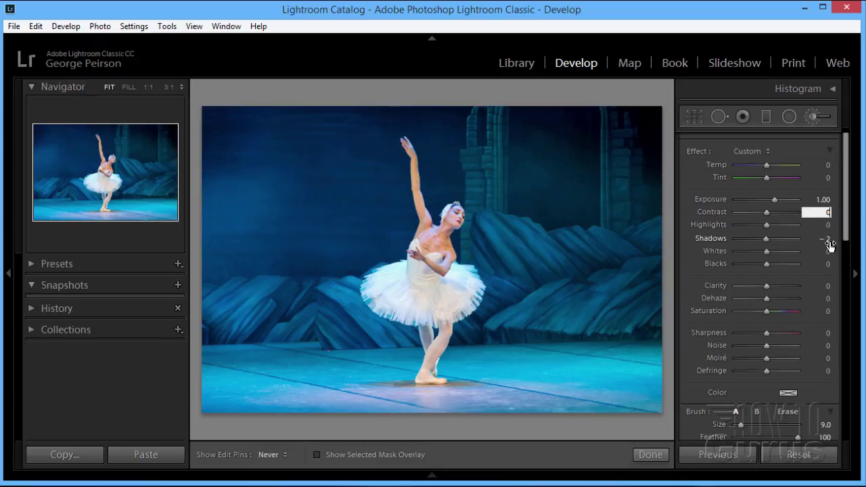
pyautogui.click(827, 239)
pyautogui.write('02')
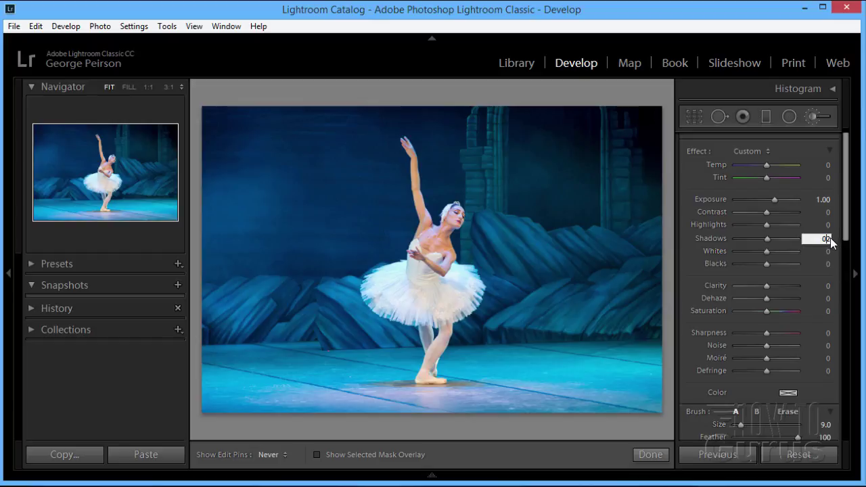
pyautogui.doubleClick(826, 239)
pyautogui.write('0')
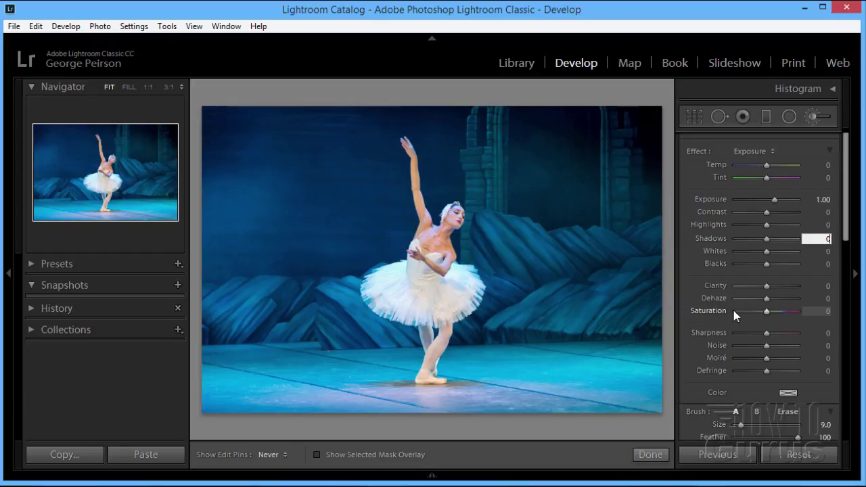
# Step: Drop the brush Saturation to -100 while leaving Exposure at 1.00
pyautogui.moveTo(766, 310); pyautogui.dragTo(723, 311)
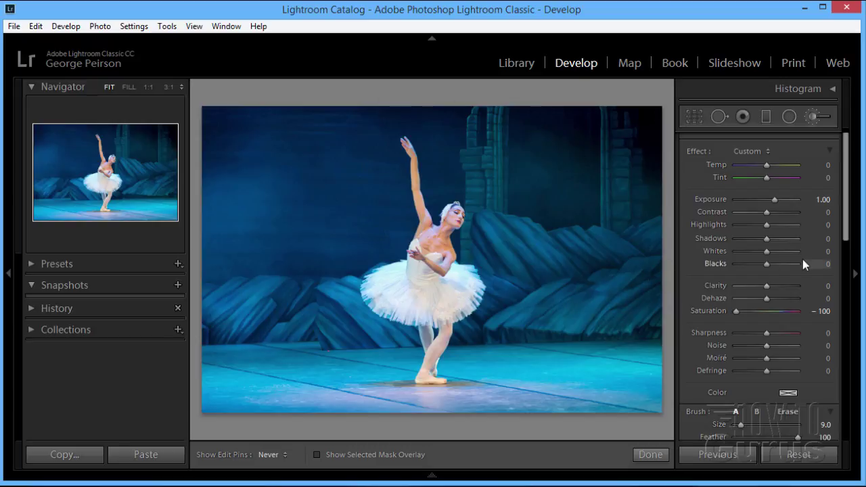
pyautogui.moveTo(846, 242); pyautogui.dragTo(845, 201)
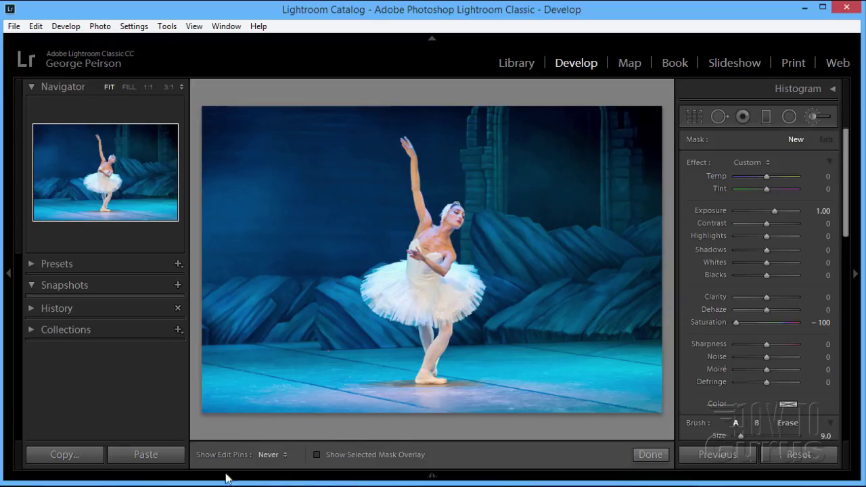
# Step: Set Show Edit Pins to Always and turn on the selected-mask overlay
pyautogui.click(284, 455)
pyautogui.click(244, 394)
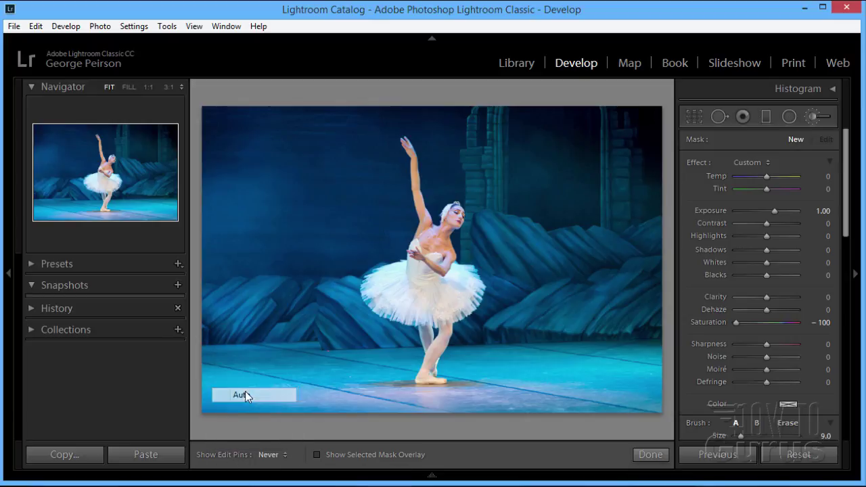
pyautogui.click(287, 456)
pyautogui.click(255, 410)
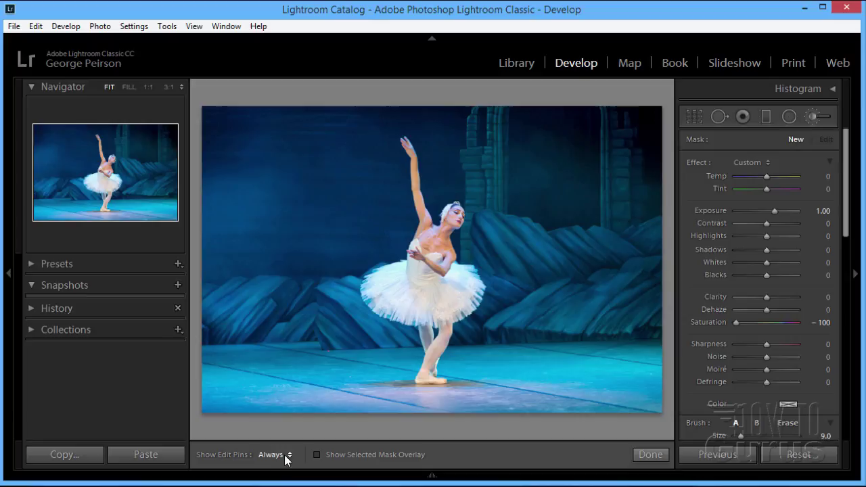
pyautogui.click(286, 455)
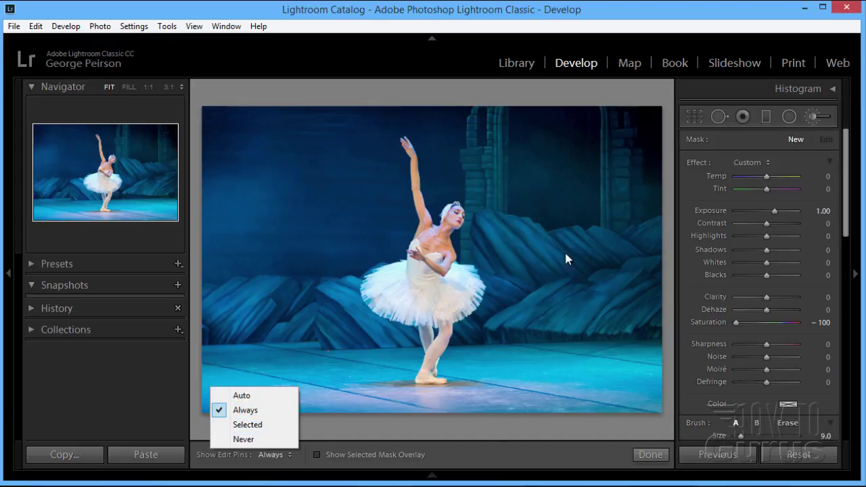
pyautogui.click(488, 443)
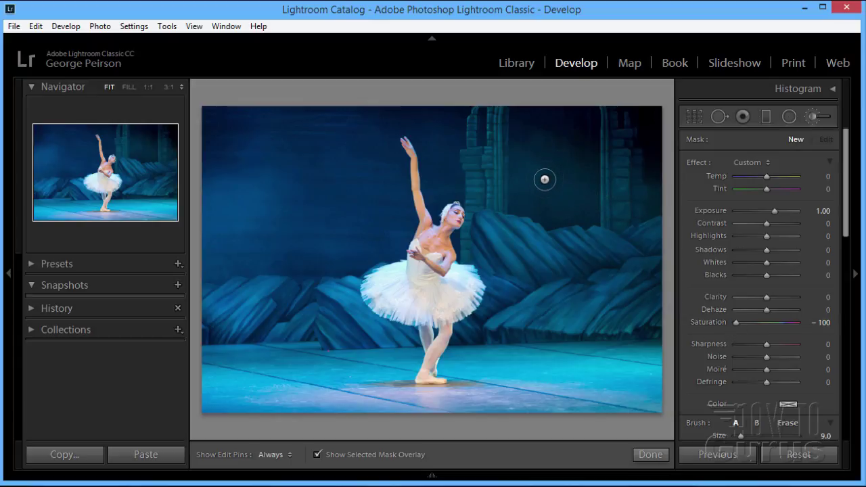
# Step: Set brush size 10 and paint desaturation over the rocks right of the dancer
pyautogui.scroll(-4, 541, 198)
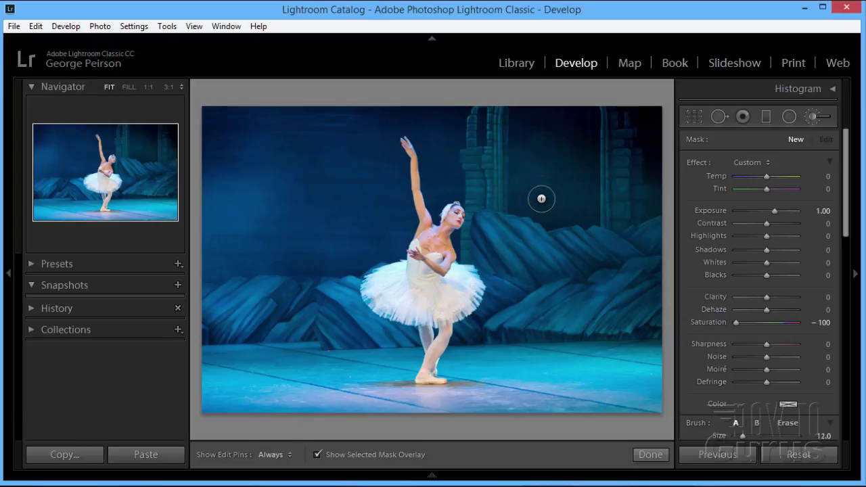
pyautogui.scroll(2, 541, 198)
pyautogui.scroll(4, 541, 198)
pyautogui.scroll(-4, 541, 198)
pyautogui.scroll(-4, 541, 198)
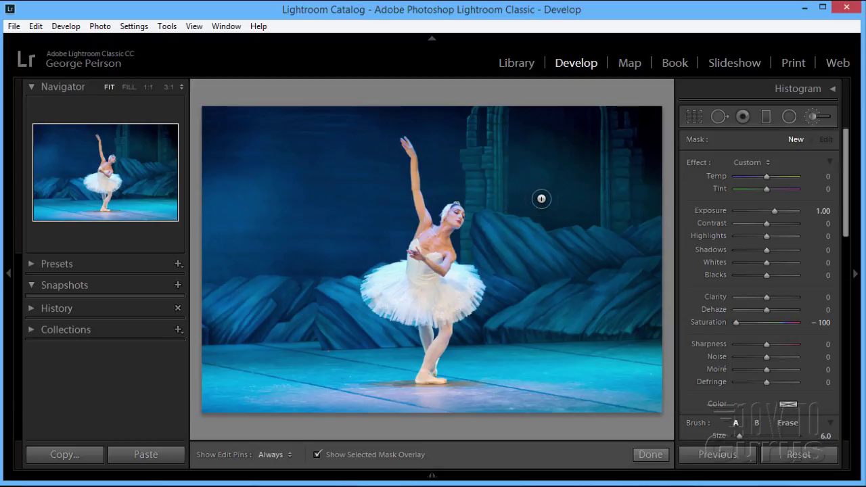
pyautogui.scroll(3, 542, 198)
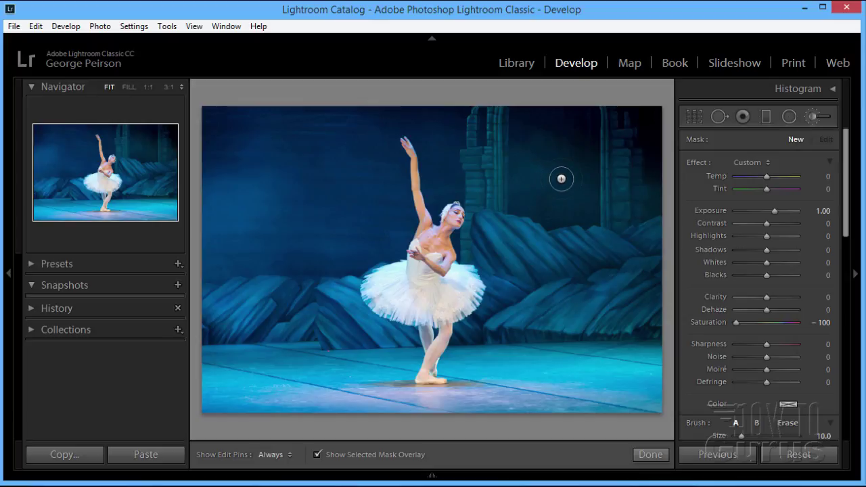
pyautogui.press('h')
pyautogui.moveTo(561, 179)
pyautogui.mouseDown()
pyautogui.moveTo(600, 256)
pyautogui.moveTo(562, 195)
pyautogui.moveTo(581, 274)
pyautogui.moveTo(593, 222)
pyautogui.moveTo(581, 169)
pyautogui.moveTo(595, 189)
pyautogui.moveTo(595, 261)
pyautogui.mouseUp()
pyautogui.press('h')
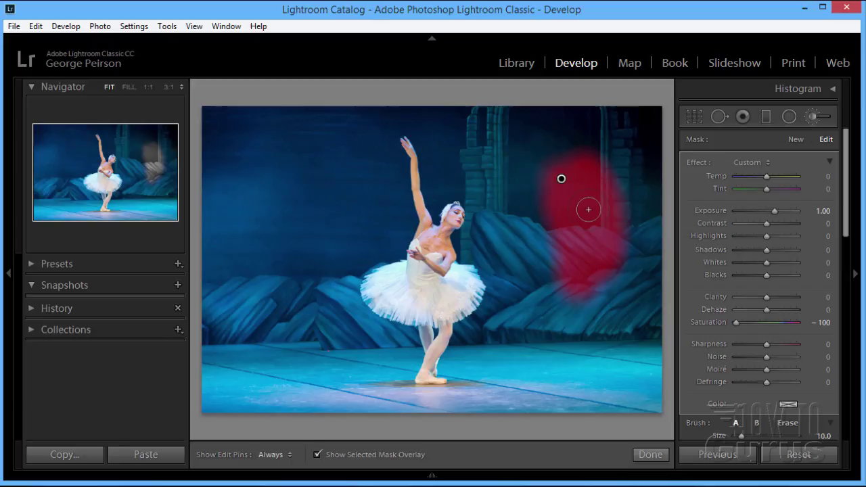
# Step: Toggle the mask overlay off, on, then off to judge the pale patch beside the dancer
pyautogui.click(317, 455)
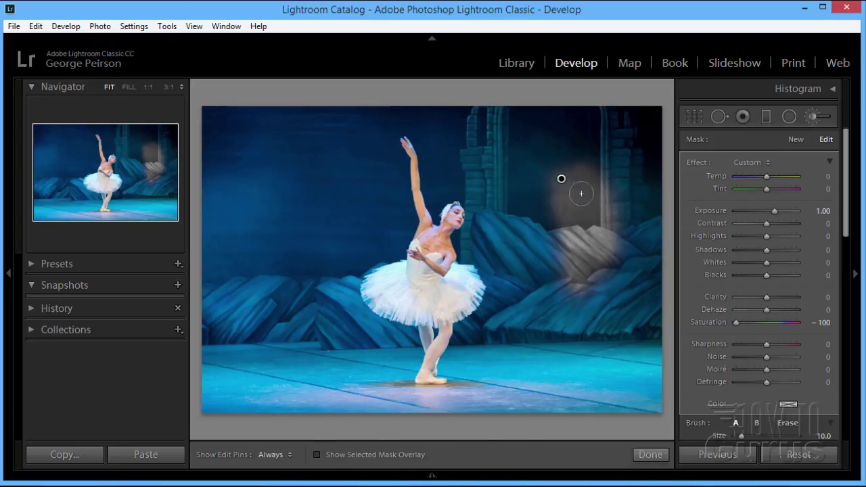
pyautogui.click(317, 455)
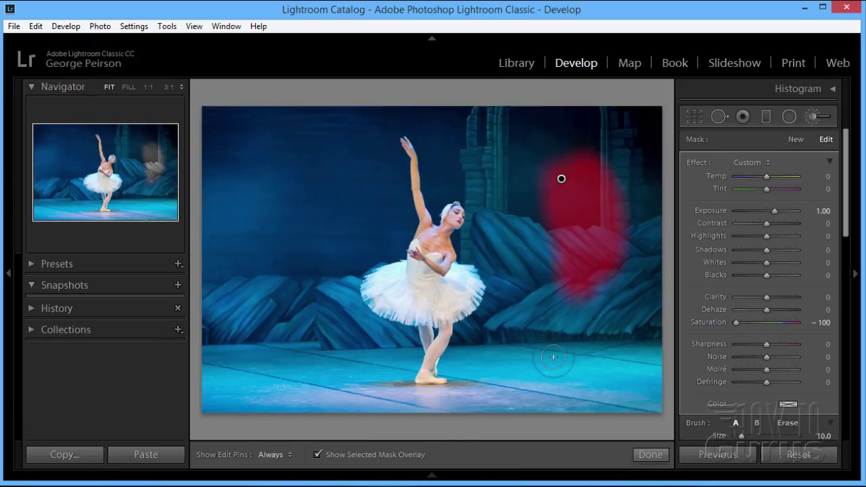
pyautogui.click(317, 454)
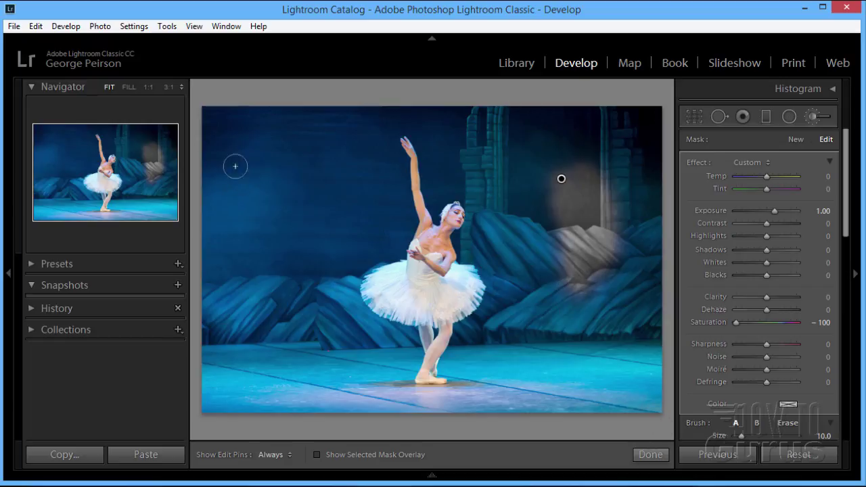
# Step: Zoom the photo to 4:1 and pan to the dancer's neck and backdrop edge
pyautogui.click(182, 87)
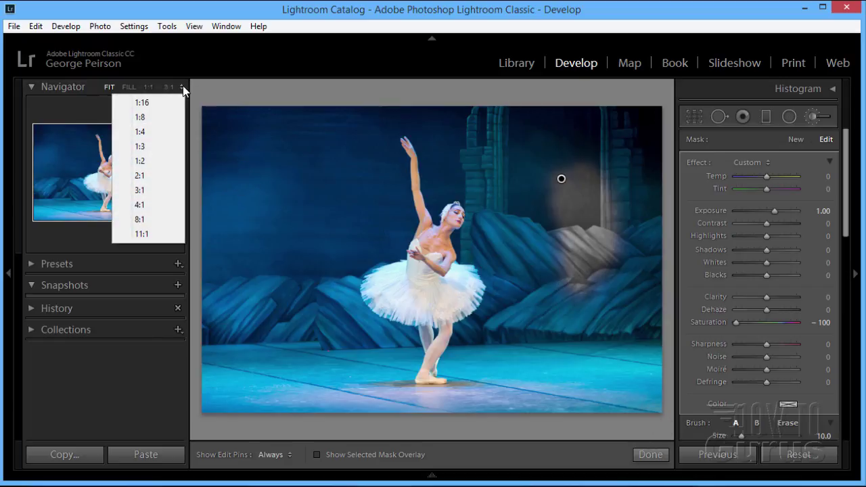
pyautogui.click(142, 204)
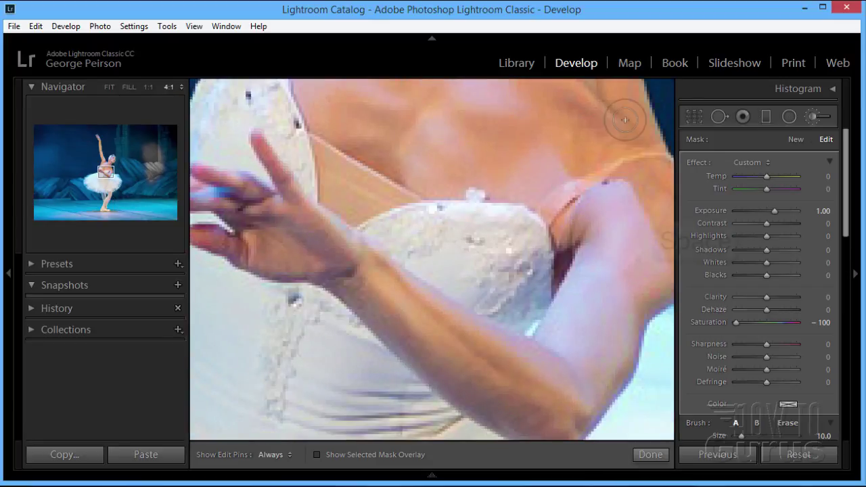
pyautogui.press('space')
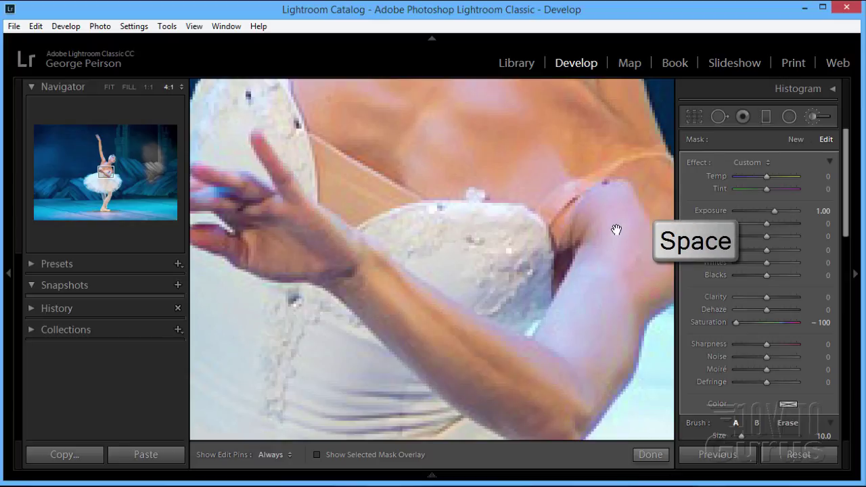
pyautogui.moveTo(622, 225)
pyautogui.mouseDown()
pyautogui.moveTo(453, 228)
pyautogui.moveTo(480, 239)
pyautogui.moveTo(474, 284)
pyautogui.mouseUp()
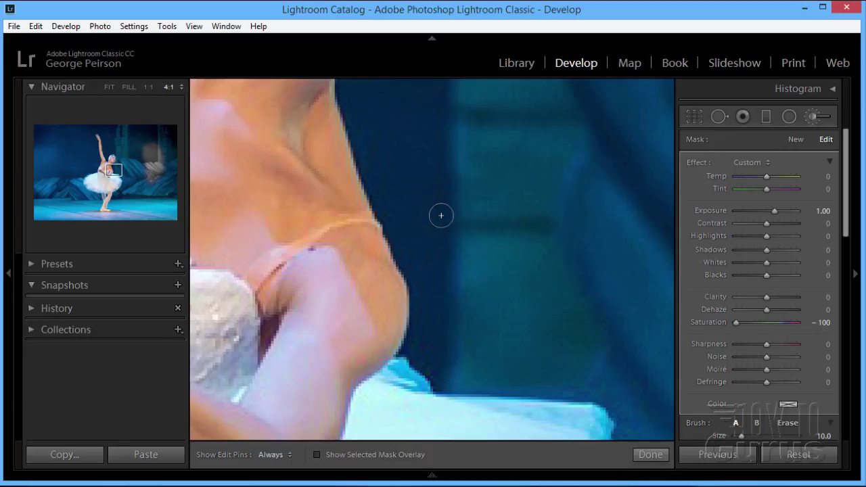
# Step: Shrink the brush to size 7 and desaturate the background along the shoulder edge
pyautogui.press('[')
pyautogui.press('[')
pyautogui.press(']')
pyautogui.press(']')
pyautogui.press(']')
pyautogui.press(']')
pyautogui.press(']')
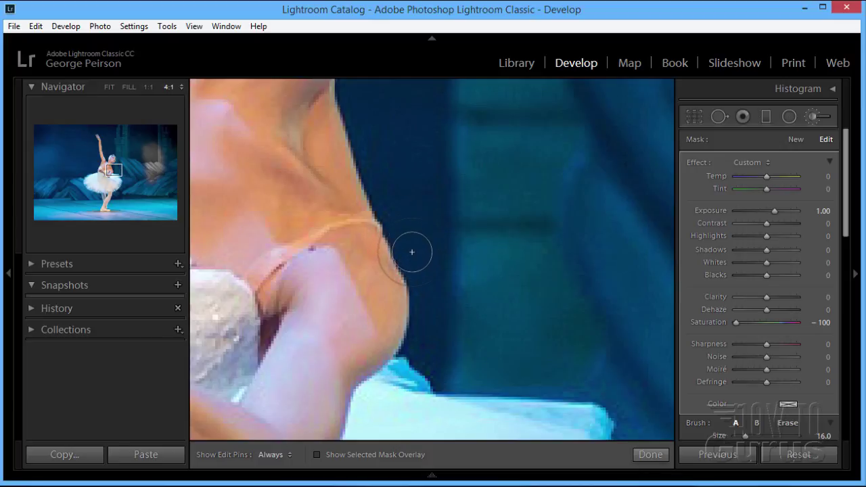
pyautogui.press('[')
pyautogui.press('[')
pyautogui.press('[')
pyautogui.press('[')
pyautogui.press('[')
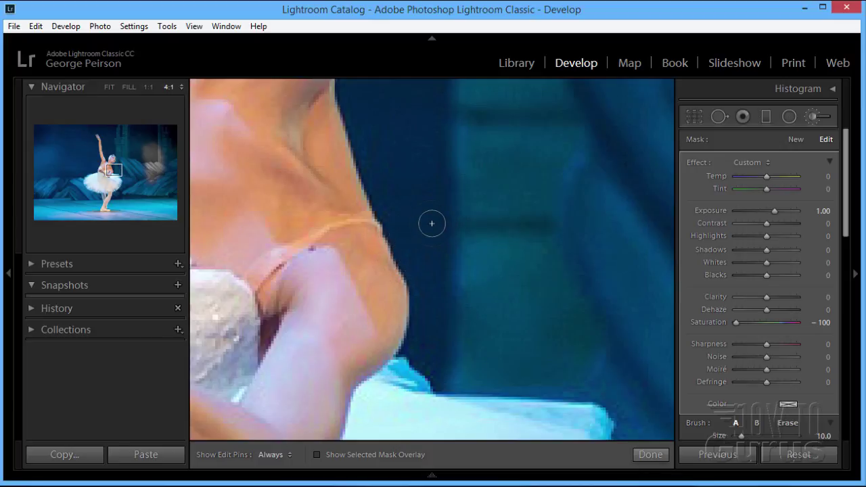
pyautogui.click(398, 241)
pyautogui.press('h')
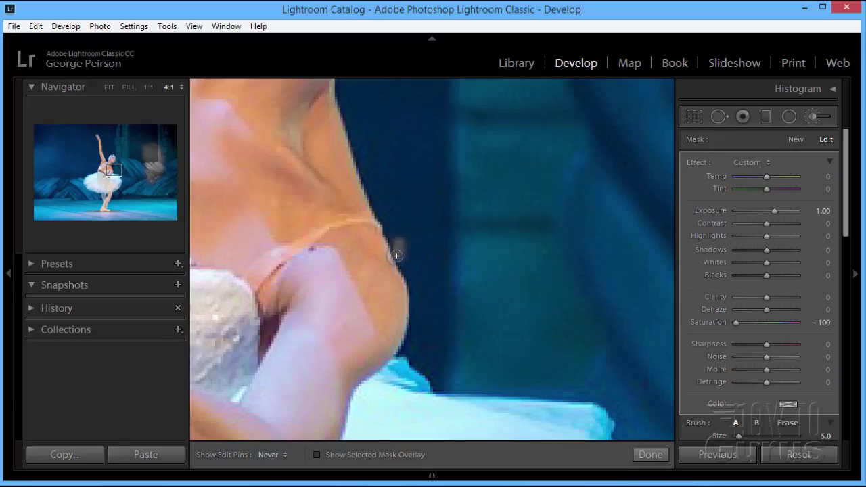
pyautogui.moveTo(403, 264)
pyautogui.mouseDown()
pyautogui.moveTo(416, 300)
pyautogui.moveTo(397, 259)
pyautogui.moveTo(414, 337)
pyautogui.mouseUp()
pyautogui.press('h')
pyautogui.press('h')
pyautogui.press('h')
pyautogui.press('h')
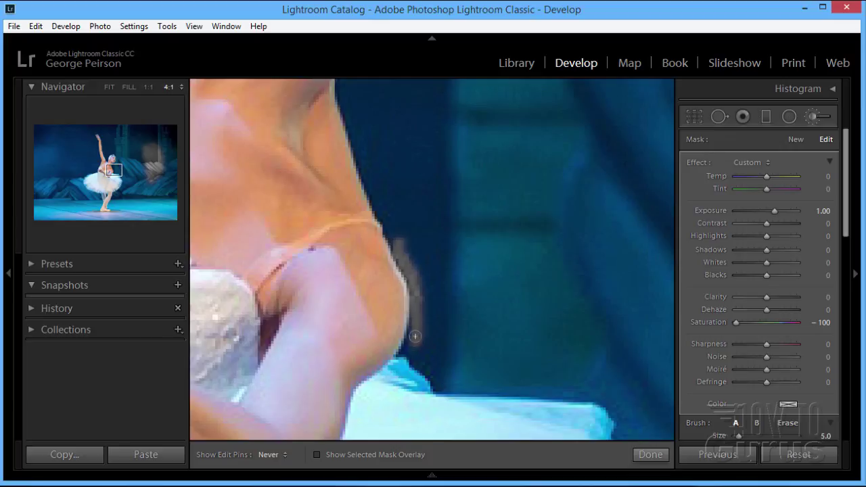
pyautogui.press('h')
pyautogui.press('h')
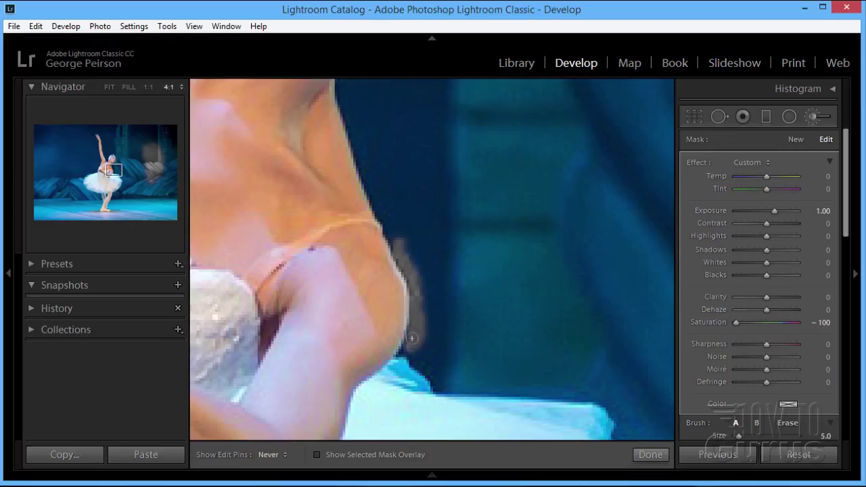
pyautogui.press('h')
pyautogui.press('h')
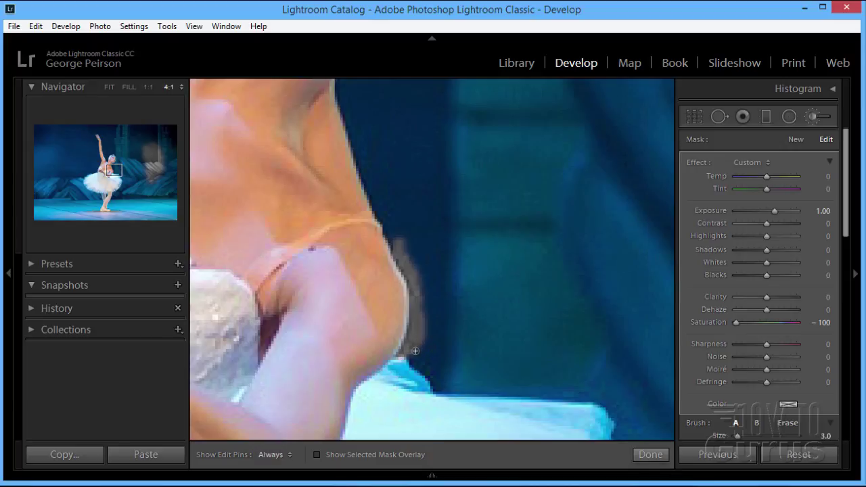
pyautogui.press('h')
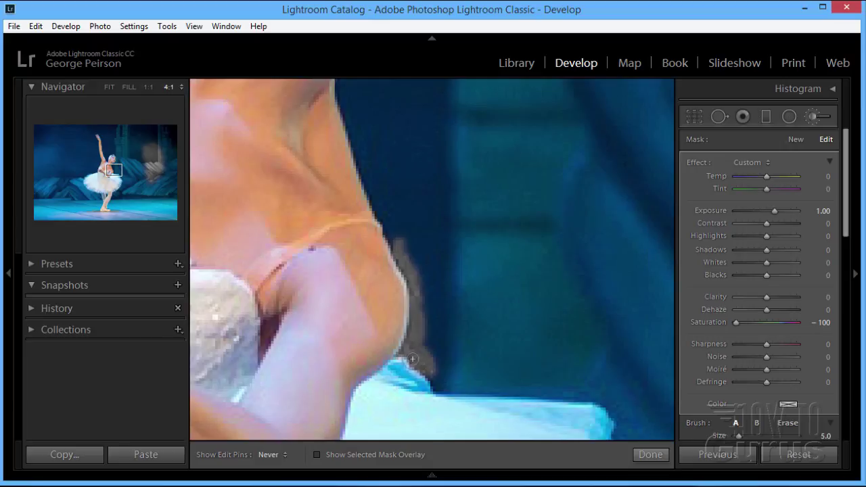
# Step: With a slightly larger brush, grey the shoulder-to-skirt corner and the blue background above the skirt
pyautogui.moveTo(431, 370)
pyautogui.mouseDown()
pyautogui.moveTo(437, 386)
pyautogui.moveTo(430, 370)
pyautogui.moveTo(487, 387)
pyautogui.moveTo(467, 389)
pyautogui.moveTo(558, 389)
pyautogui.moveTo(480, 387)
pyautogui.moveTo(439, 362)
pyautogui.moveTo(450, 374)
pyautogui.moveTo(429, 348)
pyautogui.moveTo(429, 309)
pyautogui.moveTo(430, 326)
pyautogui.moveTo(454, 357)
pyautogui.moveTo(507, 364)
pyautogui.moveTo(448, 366)
pyautogui.moveTo(544, 370)
pyautogui.mouseUp()
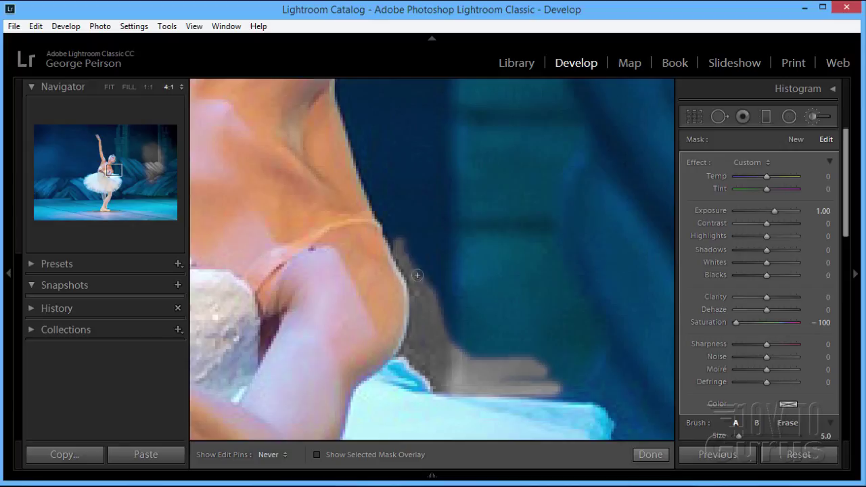
pyautogui.moveTo(418, 275)
pyautogui.mouseDown()
pyautogui.moveTo(440, 323)
pyautogui.moveTo(482, 369)
pyautogui.moveTo(561, 379)
pyautogui.mouseUp()
pyautogui.press('h')
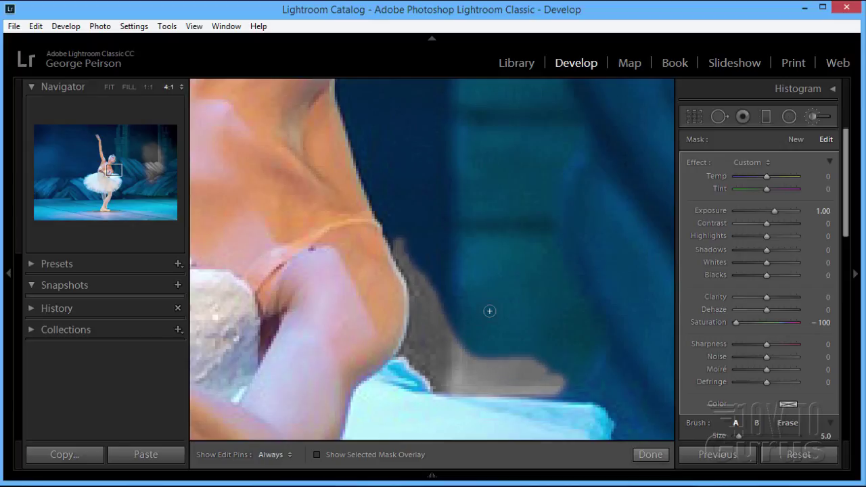
pyautogui.press(']')
pyautogui.press('h')
pyautogui.moveTo(458, 302)
pyautogui.mouseDown()
pyautogui.moveTo(498, 351)
pyautogui.moveTo(543, 349)
pyautogui.moveTo(480, 353)
pyautogui.moveTo(449, 316)
pyautogui.moveTo(470, 351)
pyautogui.moveTo(473, 305)
pyautogui.moveTo(548, 358)
pyautogui.moveTo(503, 299)
pyautogui.moveTo(447, 286)
pyautogui.moveTo(487, 299)
pyautogui.moveTo(479, 275)
pyautogui.moveTo(526, 309)
pyautogui.mouseUp()
pyautogui.press('h')
pyautogui.press(']')
pyautogui.press(']')
pyautogui.press(']')
pyautogui.press(']')
pyautogui.press(']')
pyautogui.press(']')
pyautogui.moveTo(535, 207)
pyautogui.mouseDown()
pyautogui.moveTo(543, 311)
pyautogui.moveTo(575, 351)
pyautogui.moveTo(527, 286)
pyautogui.moveTo(561, 206)
pyautogui.moveTo(589, 243)
pyautogui.moveTo(599, 272)
pyautogui.moveTo(565, 276)
pyautogui.moveTo(563, 322)
pyautogui.moveTo(599, 343)
pyautogui.moveTo(502, 242)
pyautogui.moveTo(522, 211)
pyautogui.moveTo(489, 226)
pyautogui.moveTo(507, 248)
pyautogui.mouseUp()
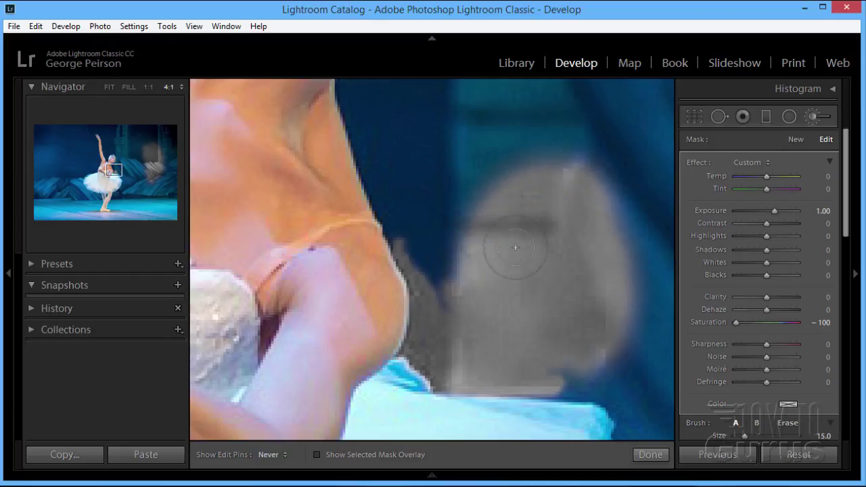
# Step: Use a smaller brush to desaturate the background along the neck edge near the strap
pyautogui.press('h')
pyautogui.press(']')
pyautogui.press('[')
pyautogui.press('[')
pyautogui.press('[')
pyautogui.press('[')
pyautogui.press('[')
pyautogui.press('[')
pyautogui.press('[')
pyautogui.moveTo(366, 161); pyautogui.dragTo(364, 174)
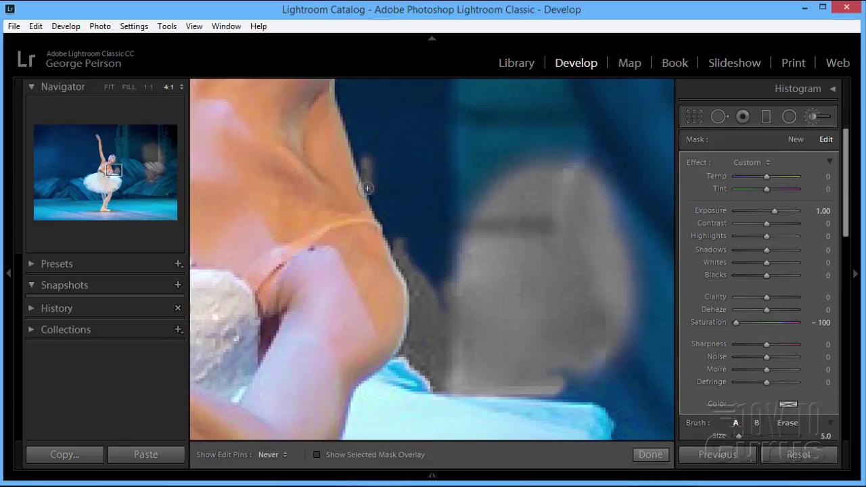
pyautogui.press('h')
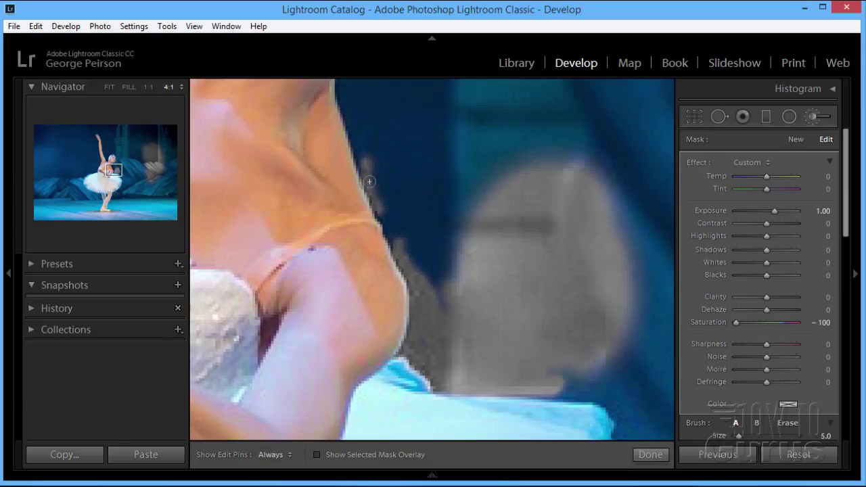
pyautogui.press('h')
pyautogui.moveTo(372, 205); pyautogui.dragTo(399, 251)
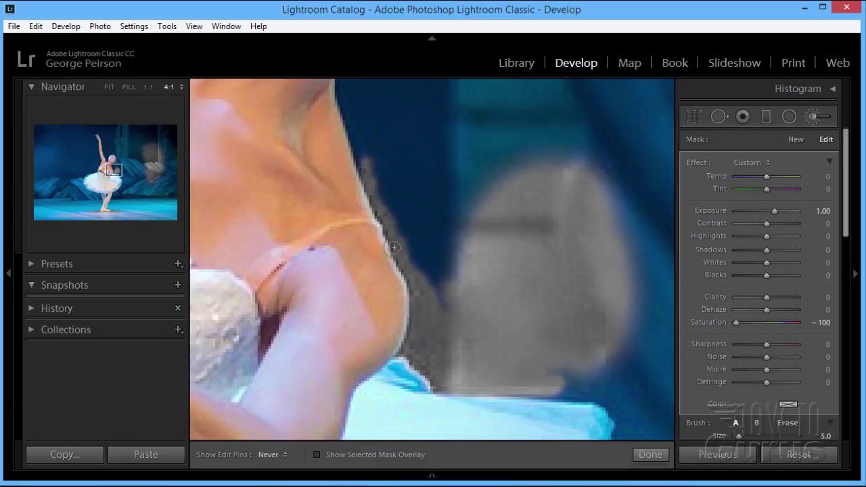
pyautogui.moveTo(394, 248)
pyautogui.mouseDown()
pyautogui.moveTo(376, 233)
pyautogui.moveTo(379, 254)
pyautogui.moveTo(356, 220)
pyautogui.moveTo(383, 252)
pyautogui.mouseUp()
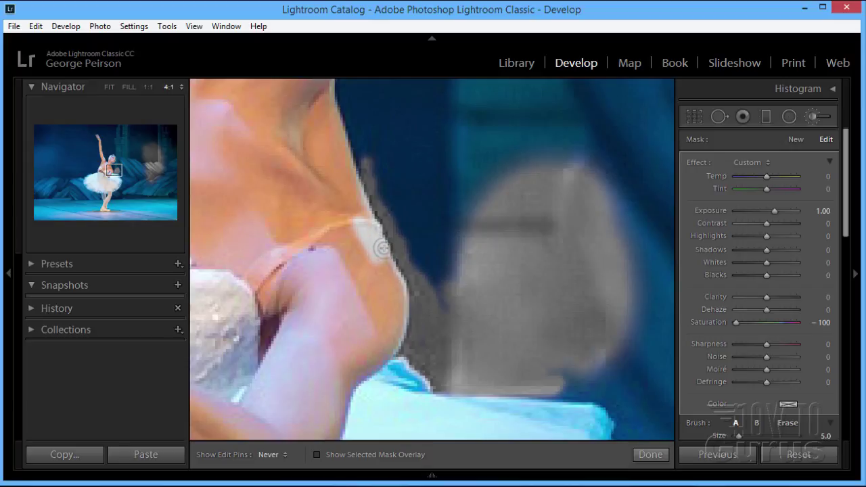
# Step: Erase the stray grey from the shoulder strap with Alt, then return the brush to painting
pyautogui.press('h')
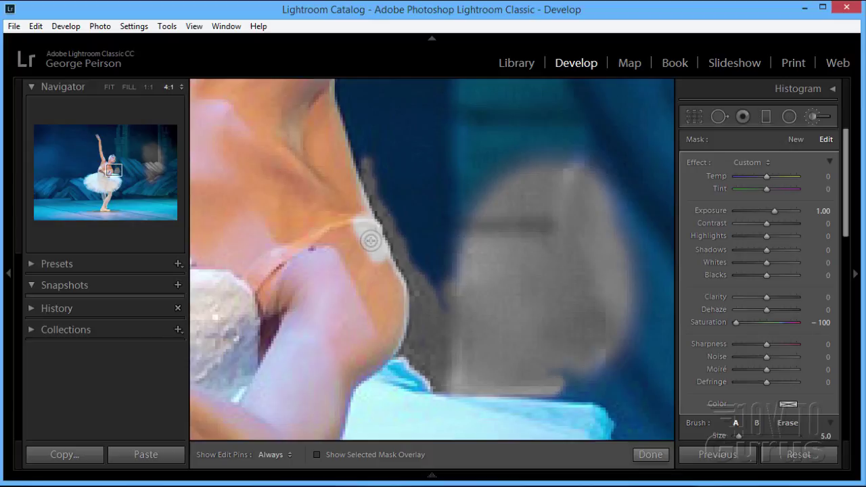
pyautogui.press('alt')
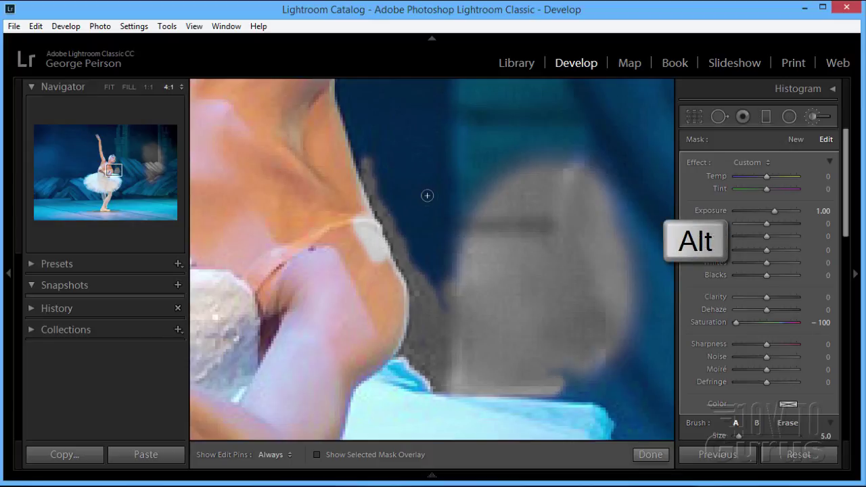
pyautogui.press('alt')
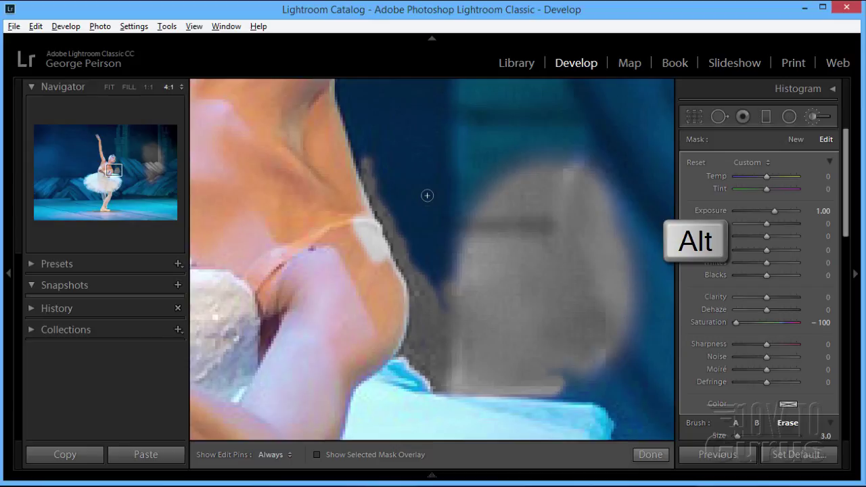
pyautogui.press('alt')
pyautogui.moveTo(374, 240)
pyautogui.mouseDown()
pyautogui.moveTo(356, 225)
pyautogui.moveTo(380, 262)
pyautogui.moveTo(359, 236)
pyautogui.moveTo(364, 254)
pyautogui.moveTo(362, 230)
pyautogui.moveTo(371, 249)
pyautogui.moveTo(358, 220)
pyautogui.moveTo(366, 232)
pyautogui.moveTo(369, 220)
pyautogui.moveTo(387, 269)
pyautogui.mouseUp()
pyautogui.press('h')
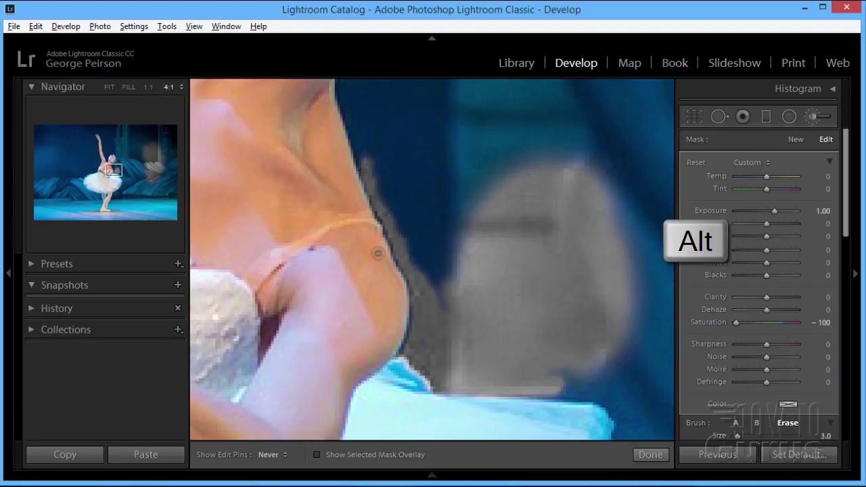
pyautogui.press('alt')
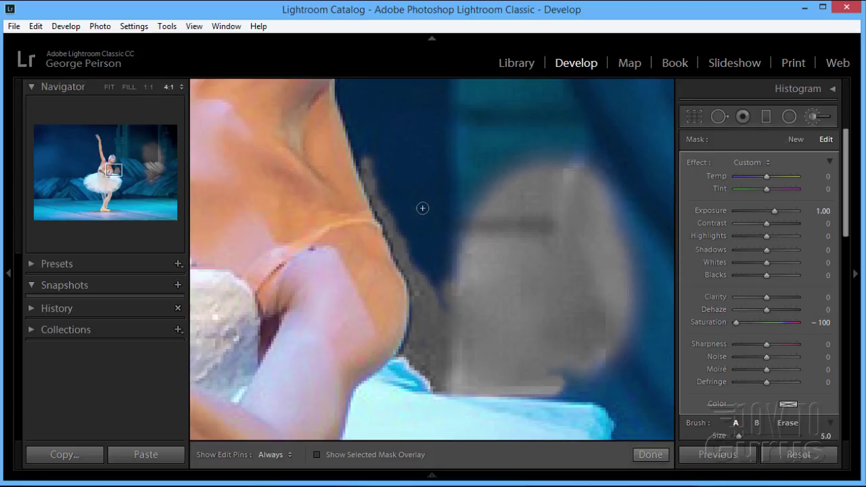
# Step: Paint more desaturation along the neck and shoulder edge and over the dark blue background
pyautogui.scroll(2, 395, 200)
pyautogui.moveTo(380, 196); pyautogui.dragTo(405, 236)
pyautogui.press('h')
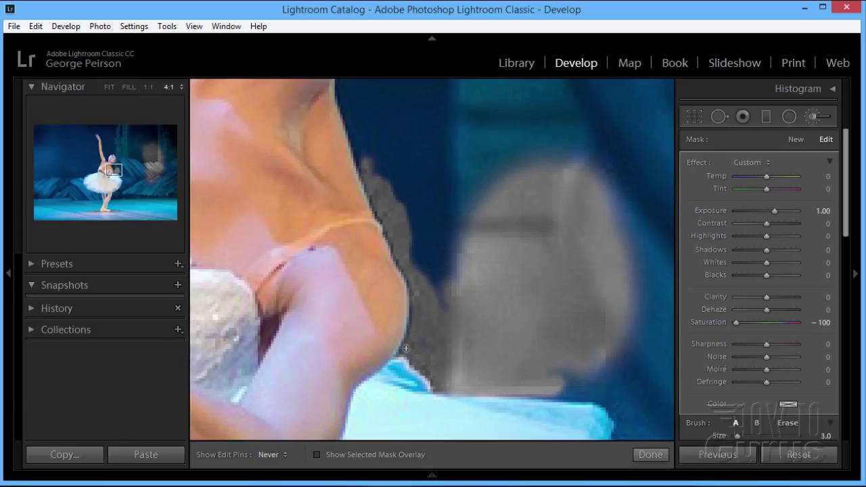
pyautogui.press('h')
pyautogui.moveTo(428, 286)
pyautogui.mouseDown()
pyautogui.moveTo(436, 262)
pyautogui.moveTo(424, 263)
pyautogui.moveTo(436, 310)
pyautogui.moveTo(422, 256)
pyautogui.moveTo(419, 266)
pyautogui.moveTo(415, 210)
pyautogui.moveTo(434, 259)
pyautogui.moveTo(421, 236)
pyautogui.mouseUp()
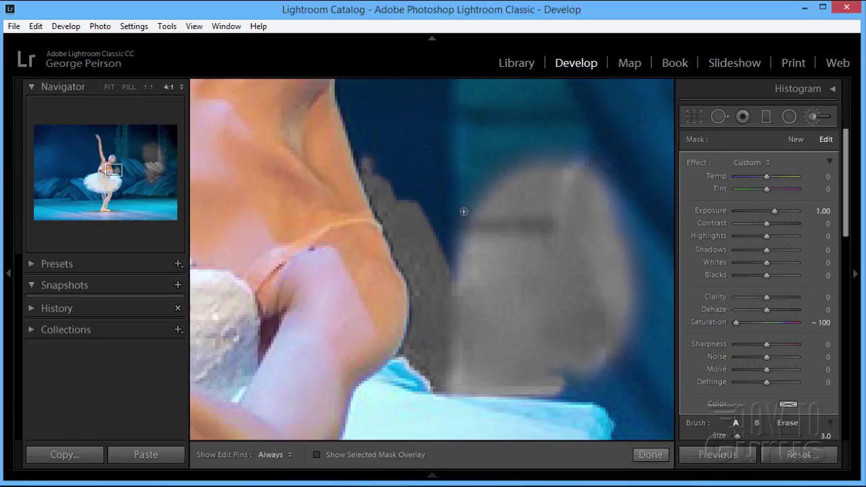
# Step: Zoom to 2:1 and, with an enlarged brush, grey the background above and right of the dancer
pyautogui.click(181, 87)
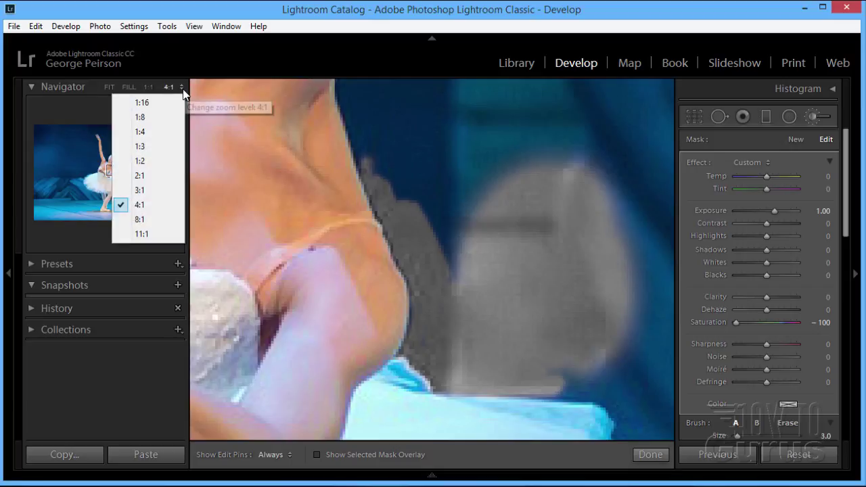
pyautogui.click(142, 176)
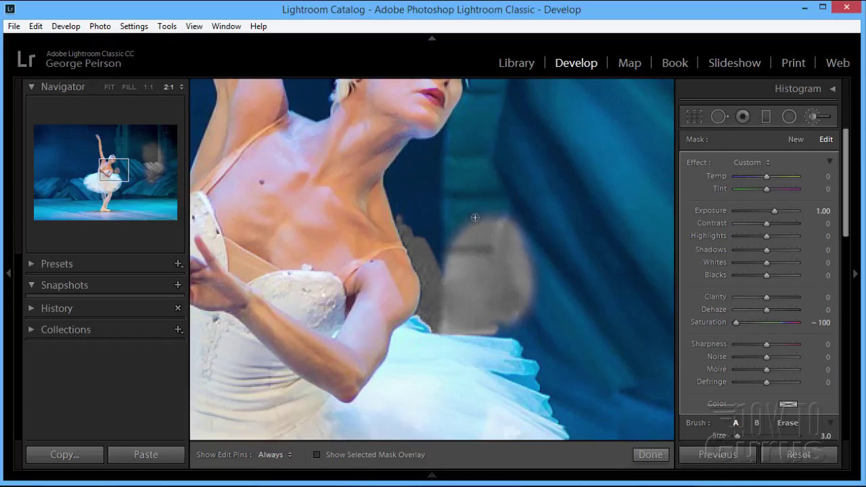
pyautogui.moveTo(472, 201)
pyautogui.mouseDown()
pyautogui.moveTo(525, 237)
pyautogui.moveTo(503, 176)
pyautogui.moveTo(527, 223)
pyautogui.moveTo(536, 177)
pyautogui.moveTo(565, 264)
pyautogui.moveTo(529, 182)
pyautogui.moveTo(540, 241)
pyautogui.moveTo(571, 161)
pyautogui.moveTo(613, 267)
pyautogui.moveTo(537, 251)
pyautogui.moveTo(546, 262)
pyautogui.moveTo(603, 279)
pyautogui.moveTo(530, 205)
pyautogui.moveTo(495, 190)
pyautogui.moveTo(465, 197)
pyautogui.moveTo(454, 249)
pyautogui.mouseUp()
pyautogui.press(']')
pyautogui.press('h')
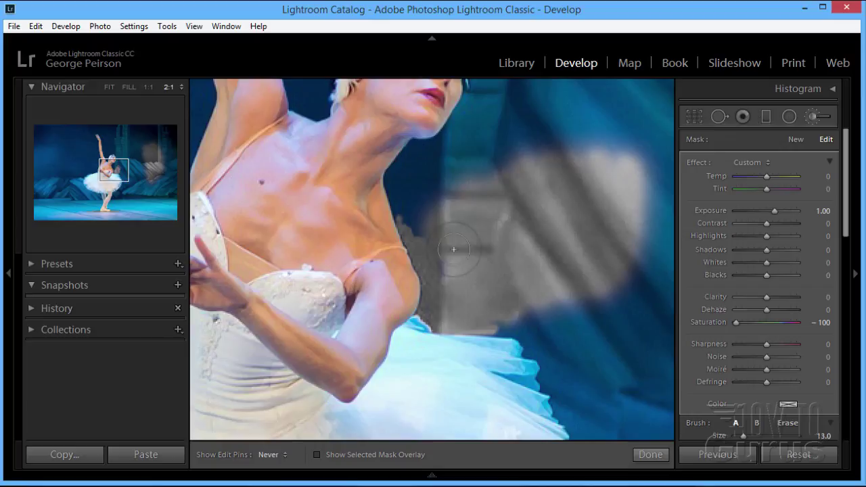
pyautogui.moveTo(487, 198)
pyautogui.mouseDown()
pyautogui.moveTo(488, 223)
pyautogui.moveTo(456, 269)
pyautogui.moveTo(466, 249)
pyautogui.moveTo(506, 219)
pyautogui.moveTo(529, 167)
pyautogui.moveTo(585, 133)
pyautogui.moveTo(601, 140)
pyautogui.moveTo(621, 264)
pyautogui.moveTo(530, 285)
pyautogui.moveTo(572, 320)
pyautogui.moveTo(578, 305)
pyautogui.moveTo(564, 271)
pyautogui.moveTo(515, 219)
pyautogui.moveTo(502, 179)
pyautogui.moveTo(482, 219)
pyautogui.mouseUp()
# Step: Desaturate the upper-right backdrop toward her head at brush size 17
pyautogui.press('h')
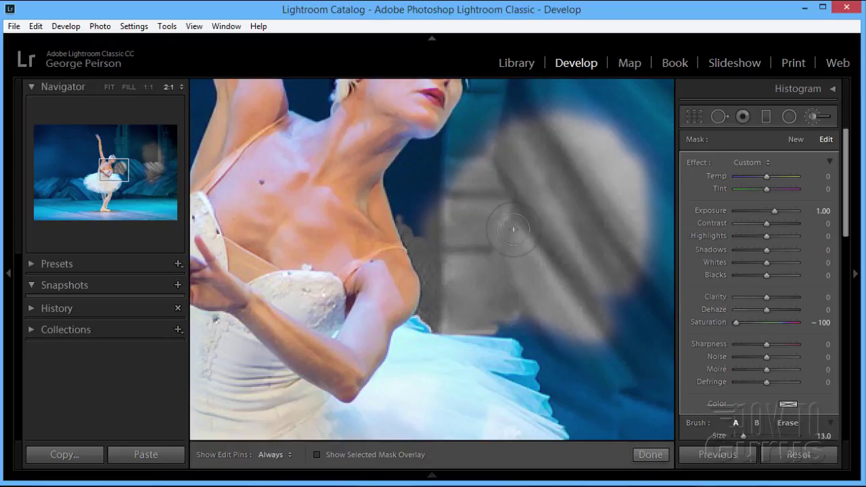
pyautogui.scroll(3, 552, 220)
pyautogui.moveTo(460, 224)
pyautogui.mouseDown()
pyautogui.moveTo(590, 127)
pyautogui.moveTo(619, 173)
pyautogui.moveTo(560, 160)
pyautogui.mouseUp()
pyautogui.press('h')
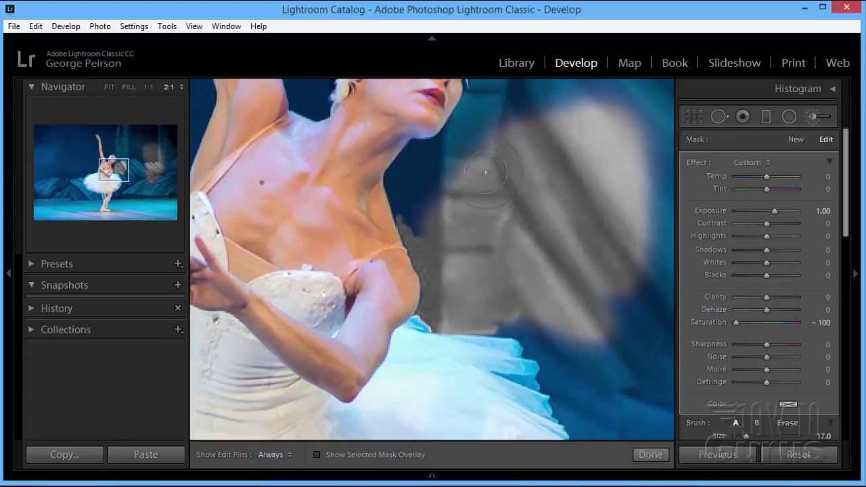
pyautogui.moveTo(481, 198); pyautogui.dragTo(512, 319)
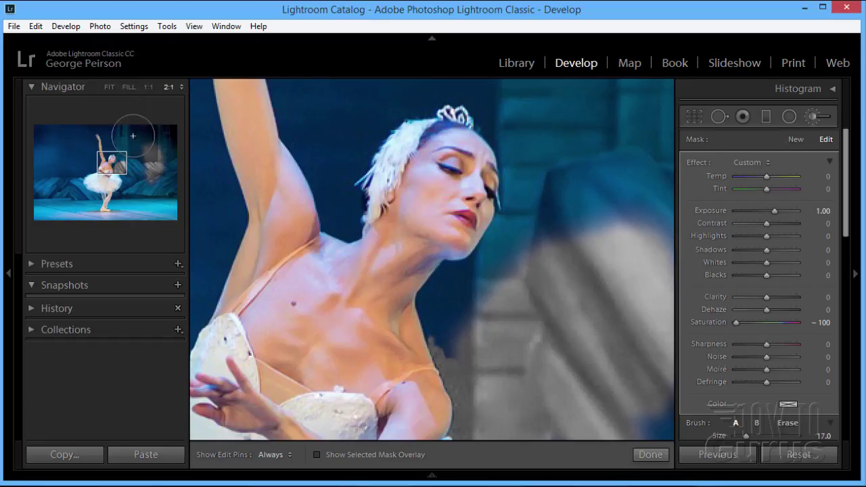
# Step: Zoom the Navigator to 4:1 on the dancer's face and neck
pyautogui.click(173, 87)
pyautogui.click(142, 204)
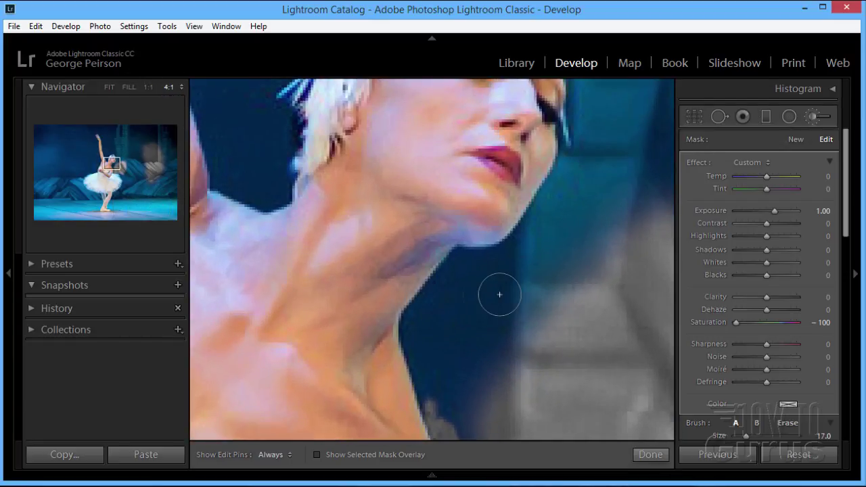
pyautogui.scroll(-4, 499, 294)
pyautogui.scroll(-2, 462, 298)
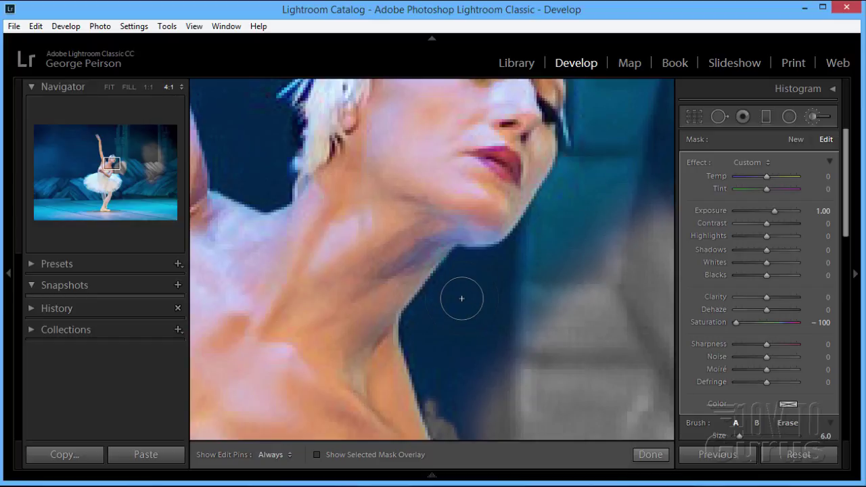
pyautogui.scroll(1, 461, 298)
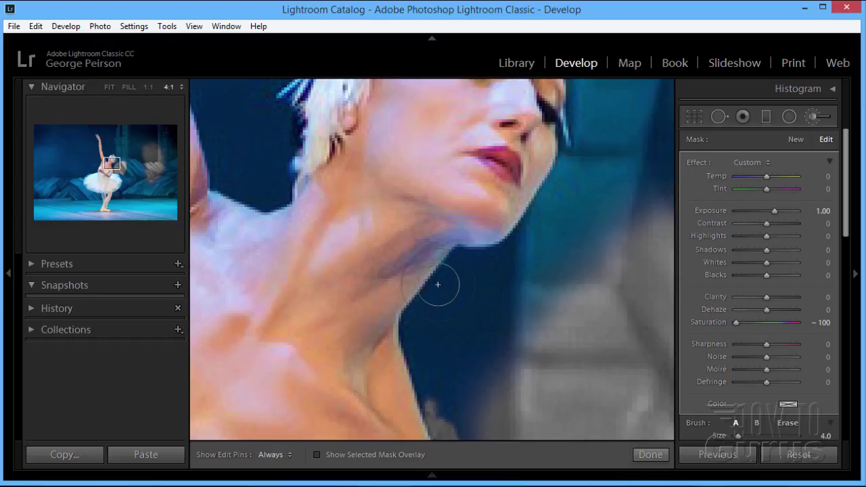
# Step: Desaturate the backdrop along the neck edge, enlarging the brush slightly to size 12
pyautogui.press('h')
pyautogui.moveTo(437, 281)
pyautogui.mouseDown()
pyautogui.moveTo(401, 323)
pyautogui.moveTo(383, 316)
pyautogui.moveTo(381, 347)
pyautogui.moveTo(376, 330)
pyautogui.moveTo(380, 313)
pyautogui.moveTo(388, 329)
pyautogui.moveTo(390, 311)
pyautogui.moveTo(387, 335)
pyautogui.moveTo(381, 323)
pyautogui.moveTo(377, 331)
pyautogui.moveTo(384, 309)
pyautogui.moveTo(422, 310)
pyautogui.moveTo(410, 320)
pyautogui.moveTo(409, 345)
pyautogui.moveTo(404, 335)
pyautogui.moveTo(413, 356)
pyautogui.moveTo(402, 339)
pyautogui.moveTo(429, 410)
pyautogui.moveTo(411, 355)
pyautogui.moveTo(423, 403)
pyautogui.moveTo(423, 371)
pyautogui.moveTo(441, 418)
pyautogui.moveTo(426, 383)
pyautogui.moveTo(445, 343)
pyautogui.moveTo(461, 389)
pyautogui.moveTo(449, 359)
pyautogui.moveTo(480, 330)
pyautogui.moveTo(465, 345)
pyautogui.moveTo(477, 396)
pyautogui.moveTo(509, 344)
pyautogui.moveTo(482, 341)
pyautogui.moveTo(602, 237)
pyautogui.moveTo(479, 348)
pyautogui.moveTo(449, 339)
pyautogui.mouseUp()
pyautogui.press('h')
pyautogui.press('alt')
pyautogui.press('h')
pyautogui.press(']')
pyautogui.press('h')
pyautogui.press('h')
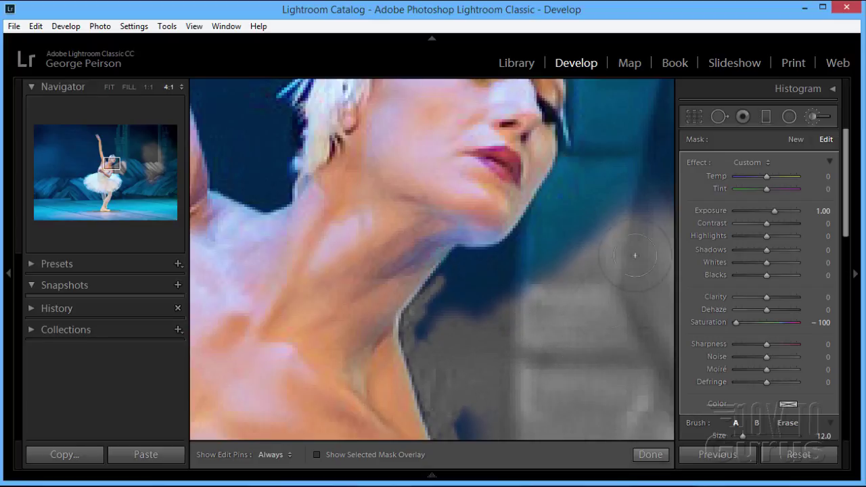
# Step: Fit the whole photo in view and show the background mask as a red overlay
pyautogui.click(109, 87)
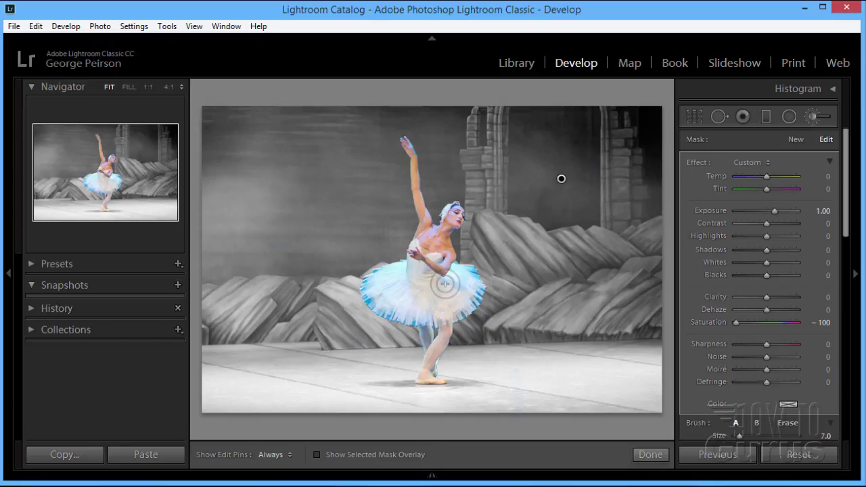
pyautogui.click(316, 456)
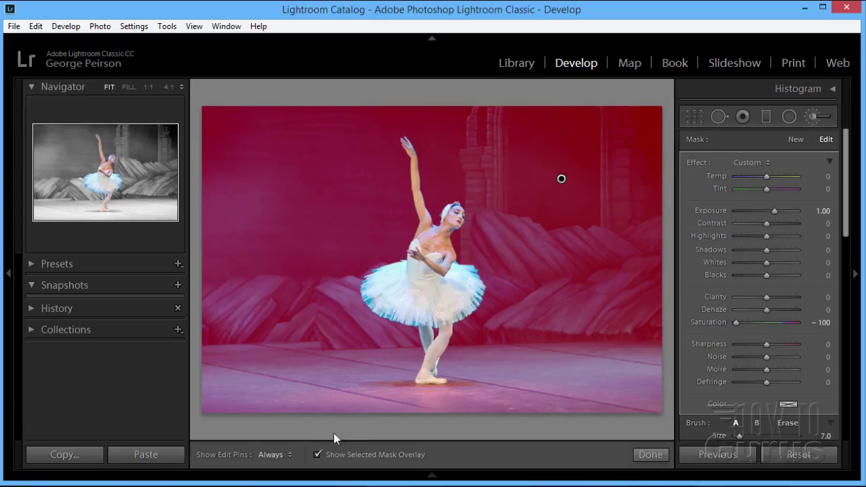
# Step: Hide the red overlay and paint an extra background stroke near the upper right
pyautogui.click(318, 455)
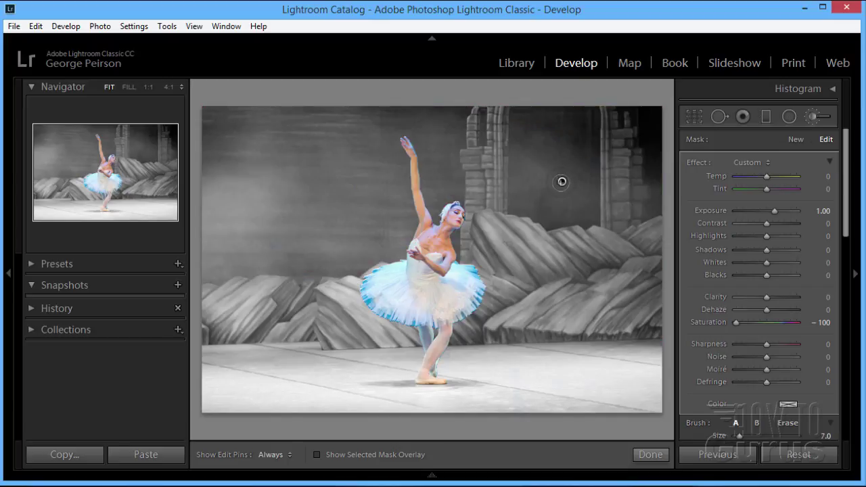
pyautogui.moveTo(562, 181); pyautogui.dragTo(566, 177)
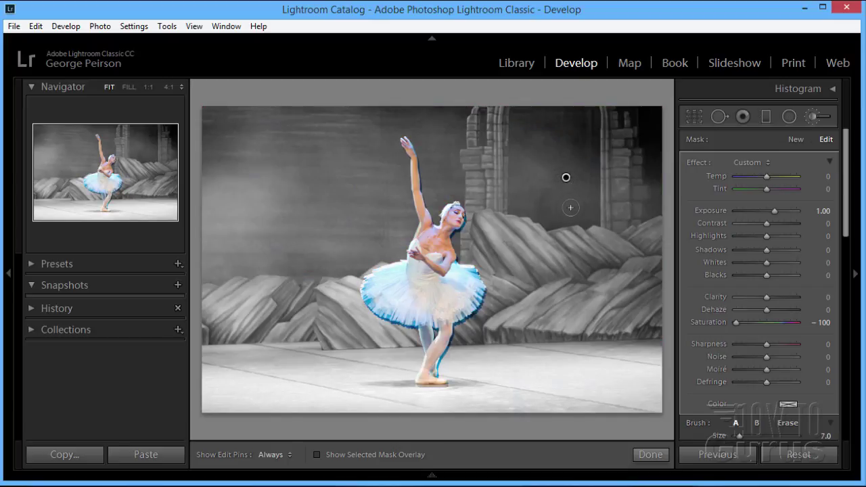
pyautogui.moveTo(566, 177); pyautogui.dragTo(565, 198)
pyautogui.press('h')
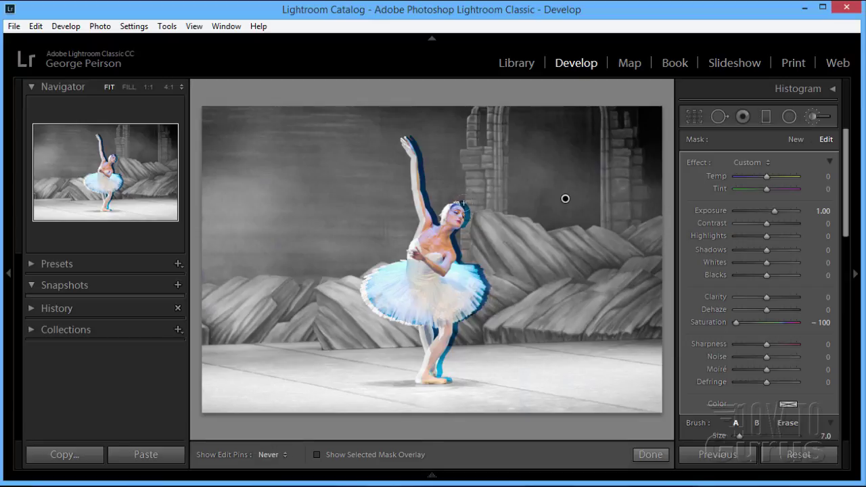
pyautogui.press('h')
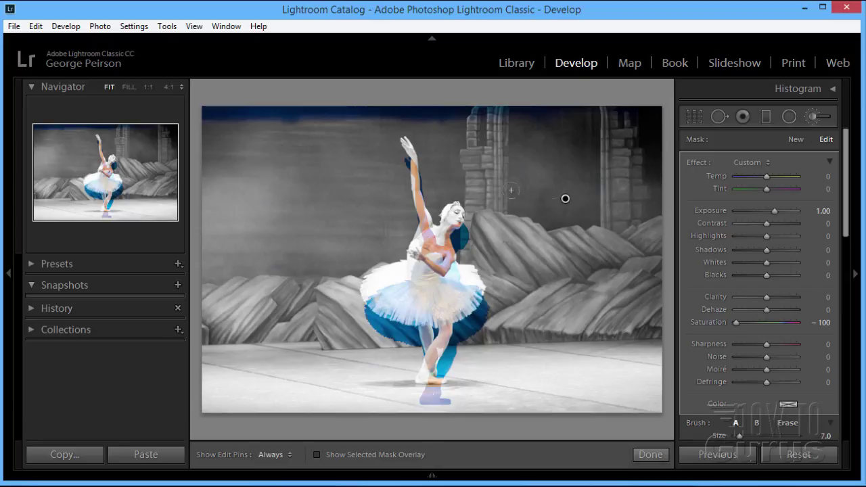
# Step: Undo the stray brush stroke that spilled onto the dancer via Edit > Undo
pyautogui.click(35, 26)
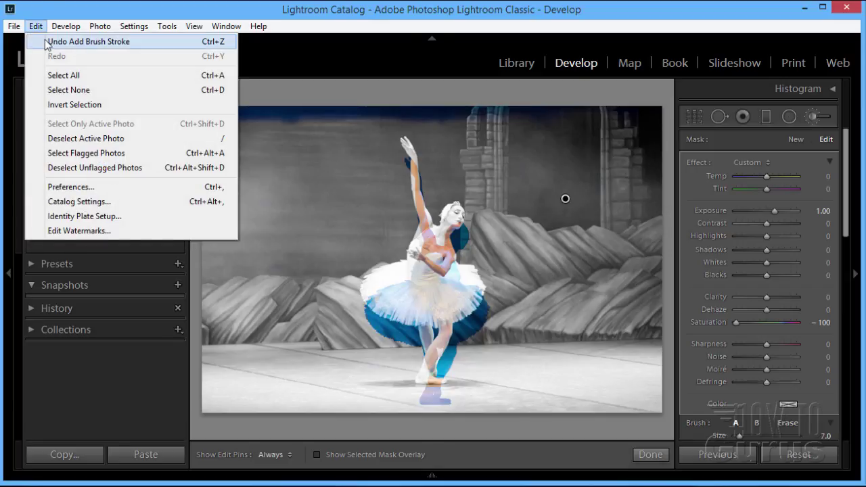
pyautogui.click(46, 42)
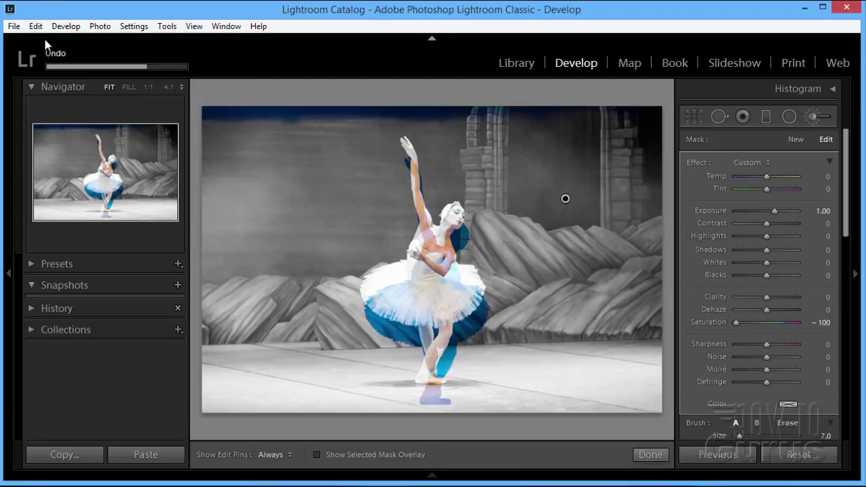
pyautogui.click(35, 26)
# Step: Undo the stray stroke once more and set Show Edit Pins to Never
pyautogui.click(46, 42)
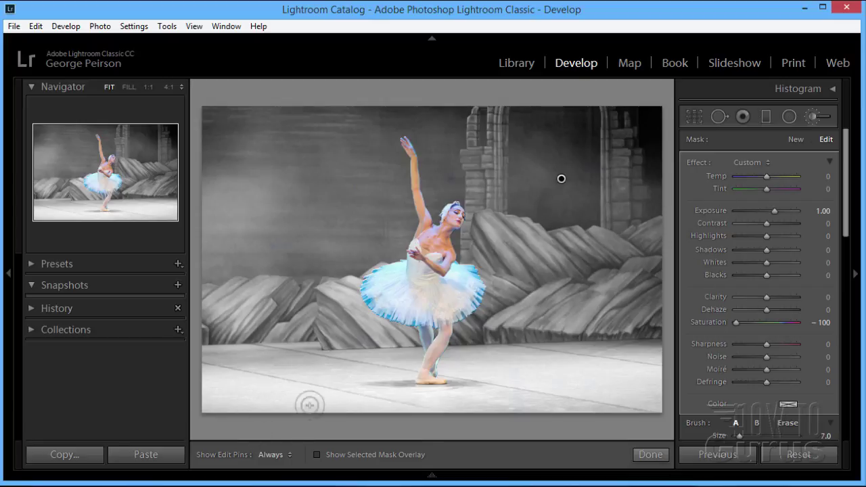
pyautogui.click(284, 456)
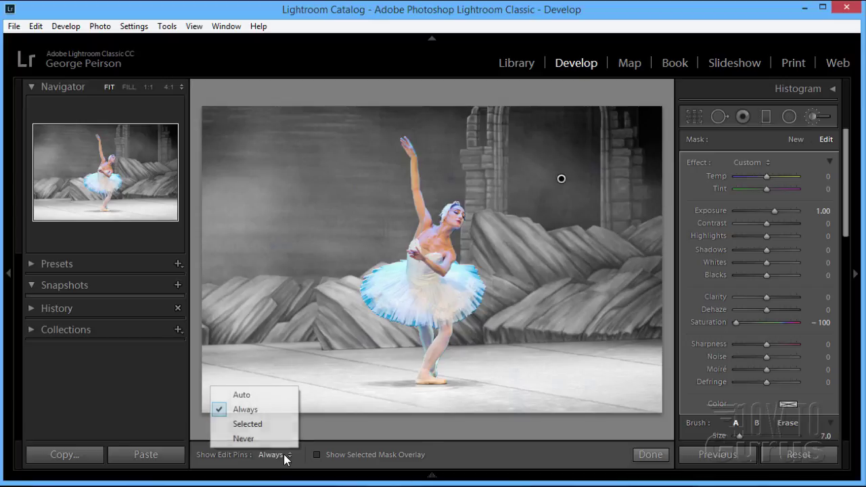
pyautogui.click(252, 439)
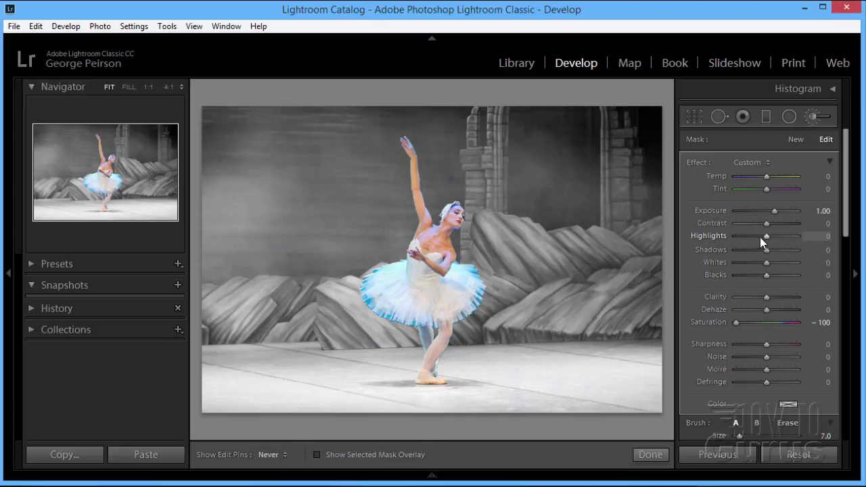
# Step: Lower the background mask to Highlights -48, Shadows -100 and Blacks -65
pyautogui.moveTo(768, 235); pyautogui.dragTo(753, 236)
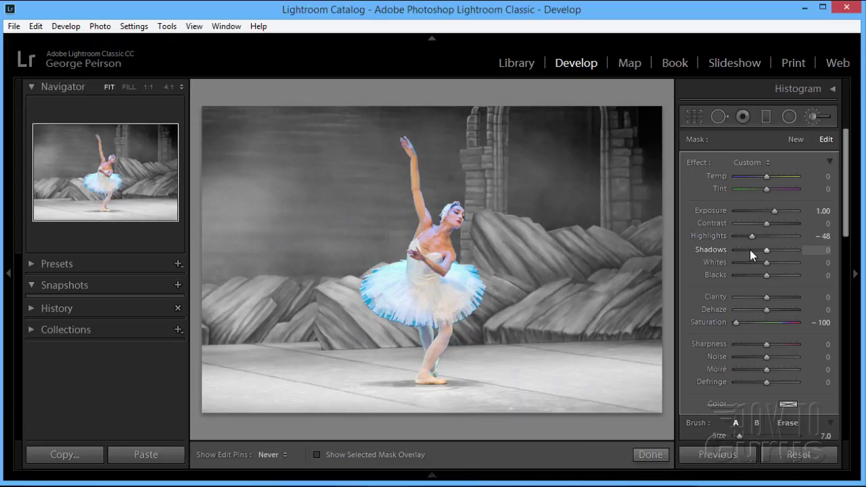
pyautogui.click(750, 250)
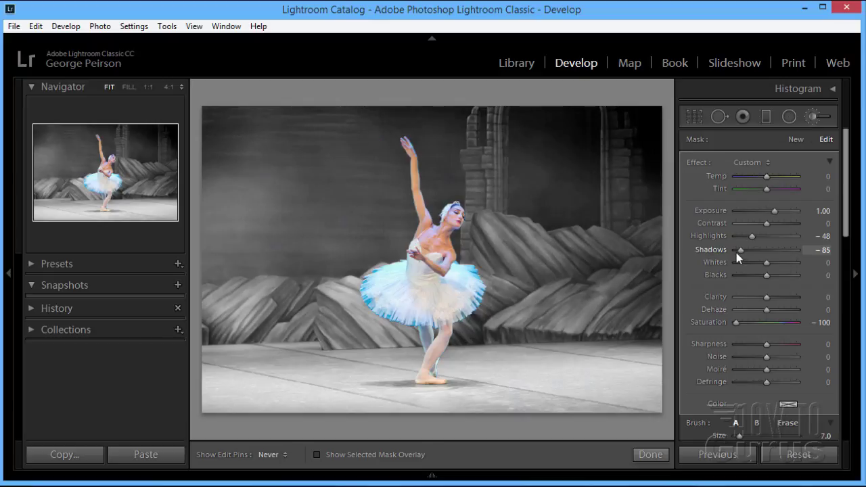
pyautogui.click(735, 251)
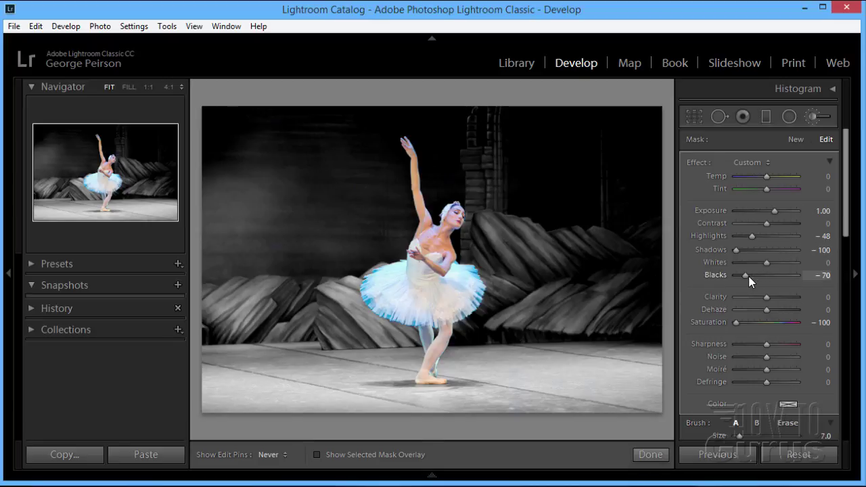
pyautogui.moveTo(748, 276); pyautogui.dragTo(754, 275)
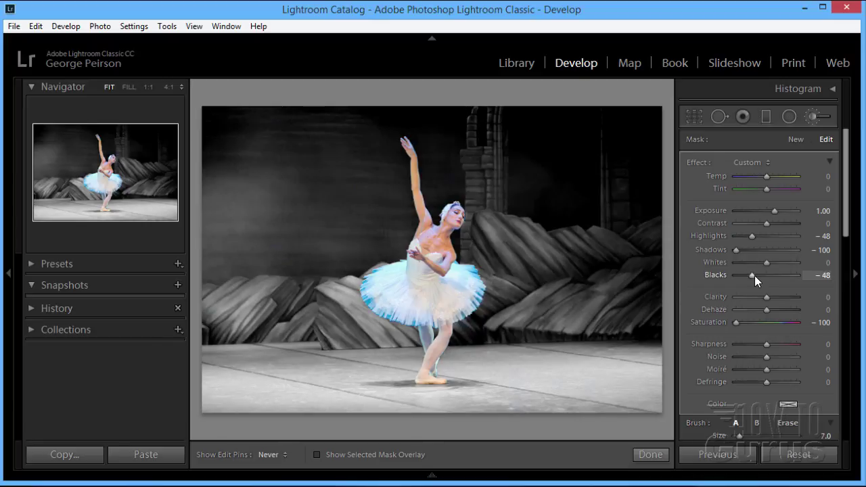
pyautogui.moveTo(752, 276); pyautogui.dragTo(747, 275)
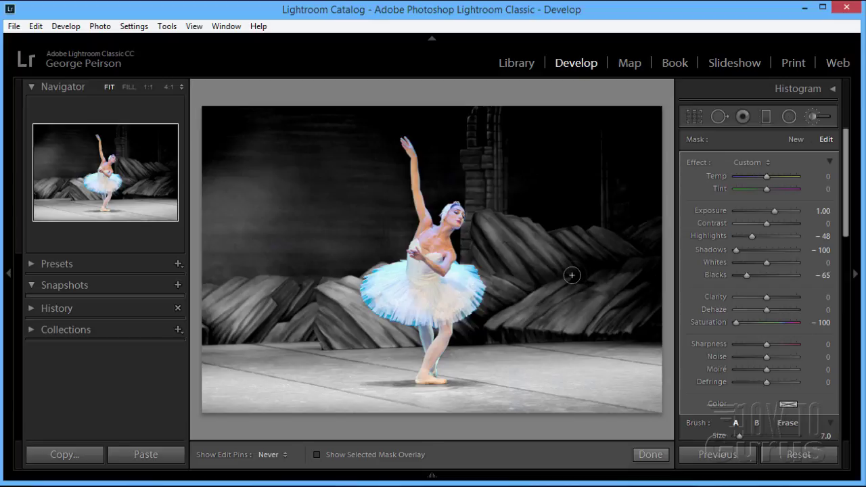
# Step: Start a new brush mask over the tutu and show its coverage in red
pyautogui.click(794, 140)
pyautogui.moveTo(427, 304)
pyautogui.mouseDown()
pyautogui.moveTo(371, 285)
pyautogui.moveTo(370, 294)
pyautogui.moveTo(445, 318)
pyautogui.moveTo(469, 302)
pyautogui.moveTo(476, 272)
pyautogui.moveTo(397, 308)
pyautogui.moveTo(387, 274)
pyautogui.moveTo(370, 296)
pyautogui.mouseUp()
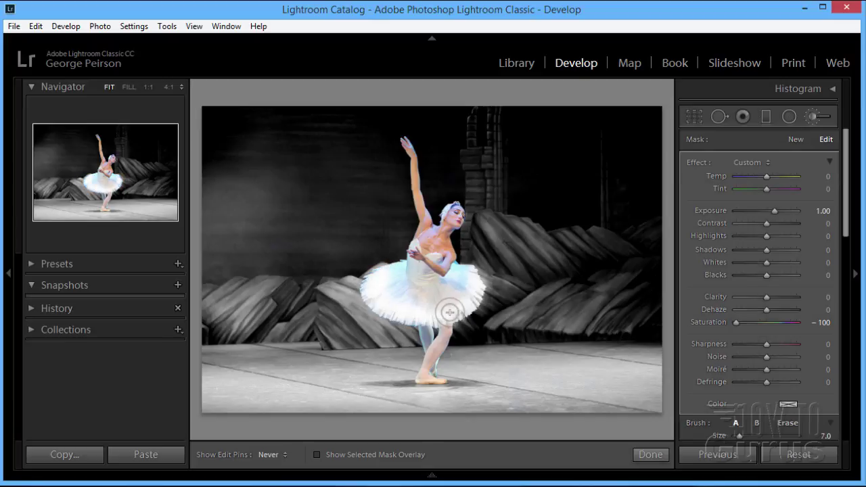
pyautogui.click(317, 455)
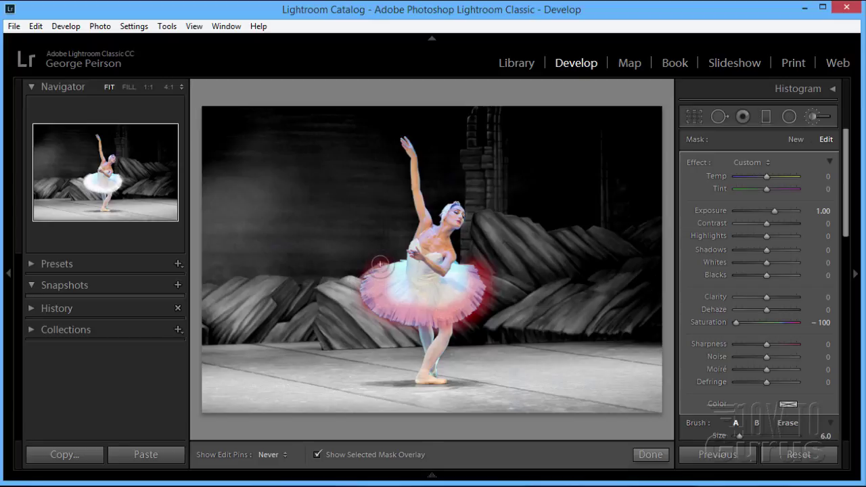
# Step: Erase the mask spill along the tutu's right edge using the Alt eraser
pyautogui.press('alt')
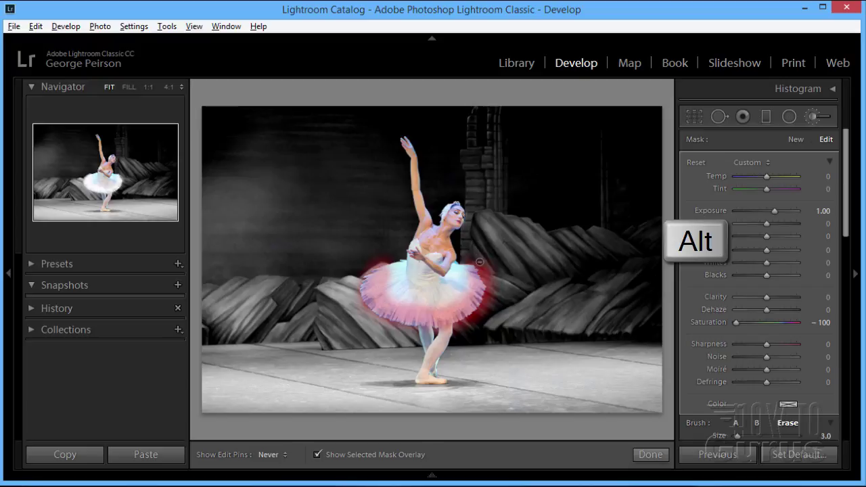
pyautogui.moveTo(485, 277)
pyautogui.mouseDown()
pyautogui.moveTo(487, 303)
pyautogui.moveTo(473, 319)
pyautogui.mouseUp()
pyautogui.moveTo(495, 291); pyautogui.dragTo(483, 268)
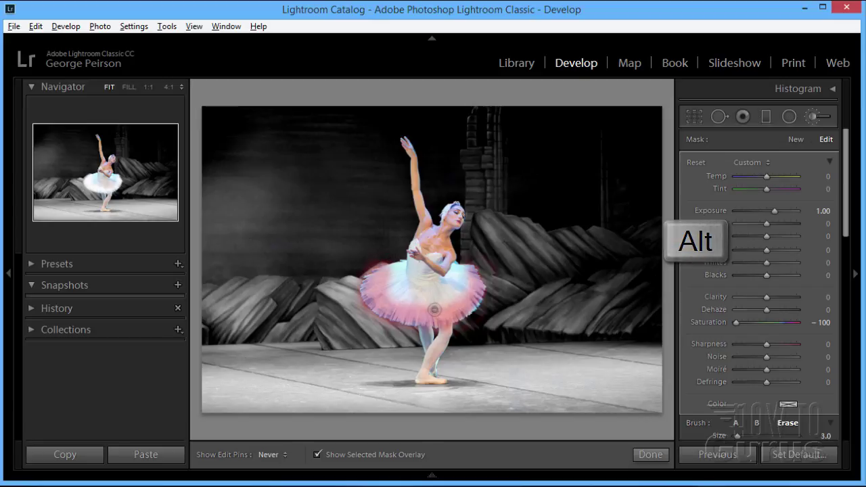
pyautogui.press('alt')
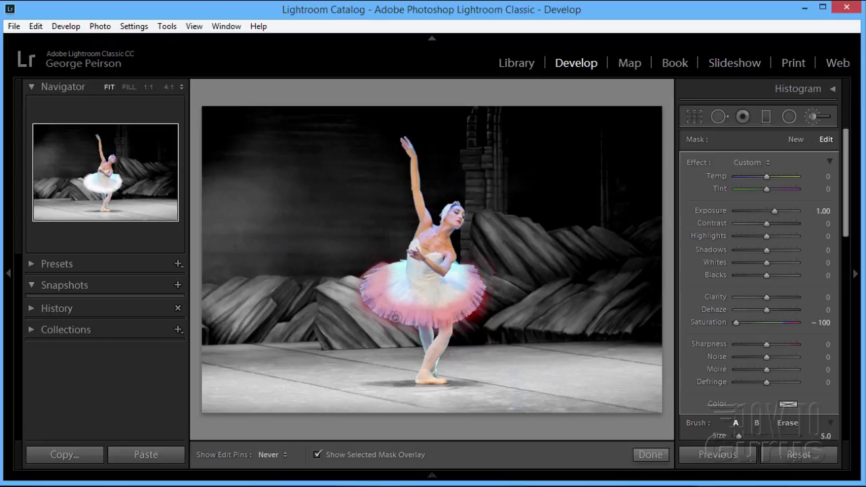
# Step: Hide the overlay and set the tutu brush to Saturation 0 and Temp 35
pyautogui.click(316, 454)
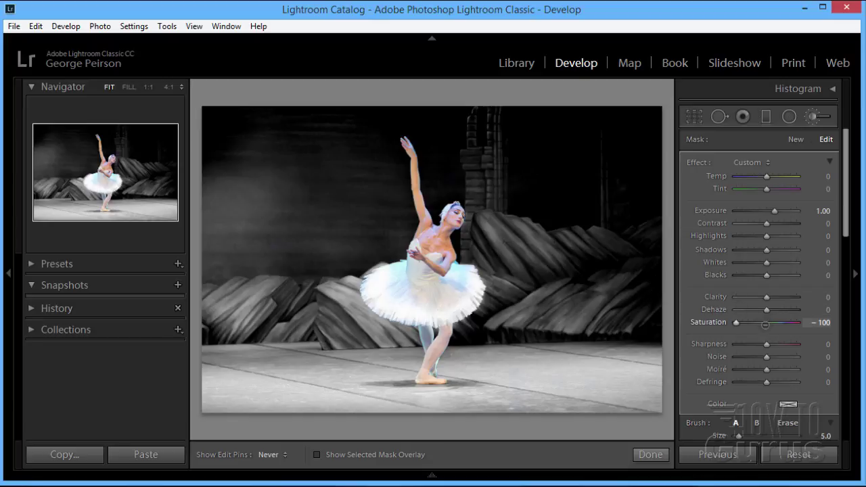
pyautogui.click(765, 325)
pyautogui.click(818, 322)
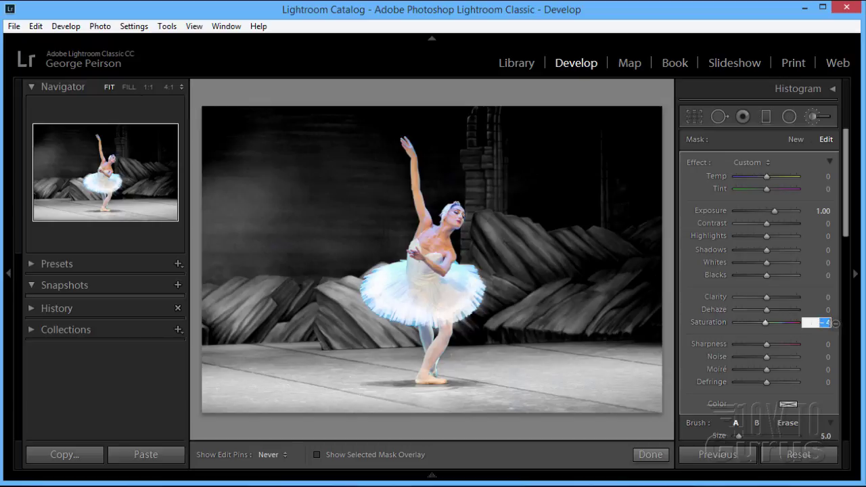
pyautogui.write('0')
pyautogui.click(768, 176)
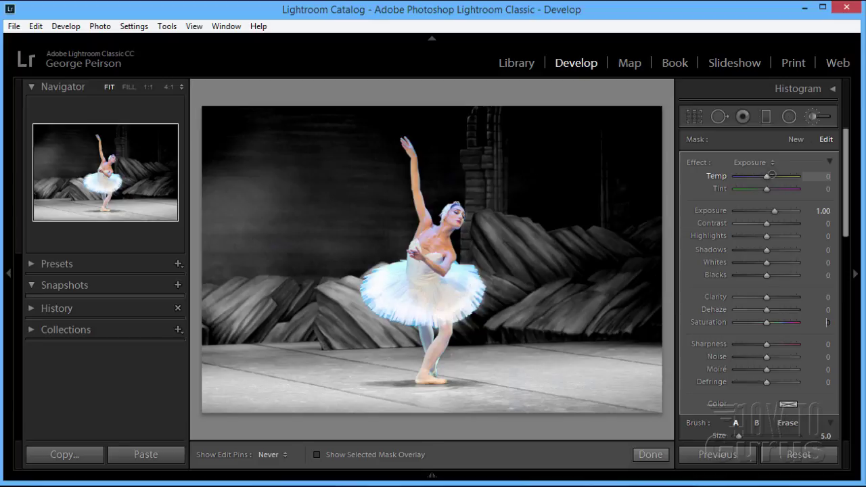
pyautogui.click(770, 176)
pyautogui.moveTo(770, 176); pyautogui.dragTo(782, 178)
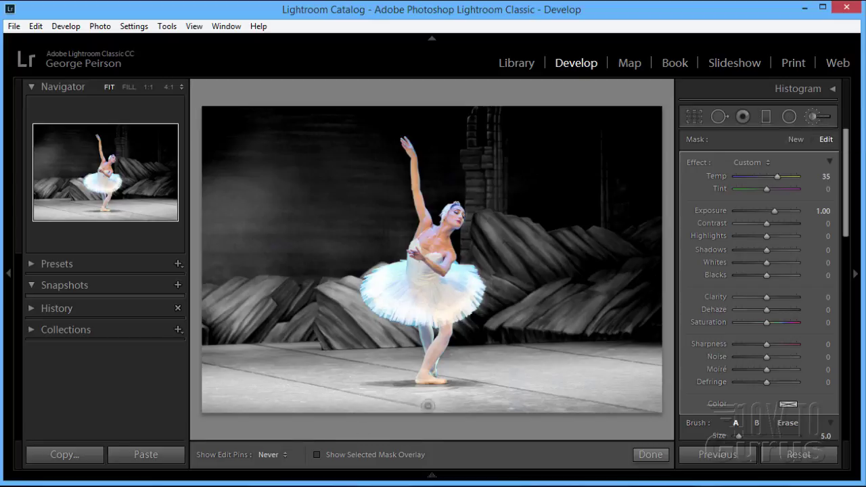
pyautogui.click(272, 454)
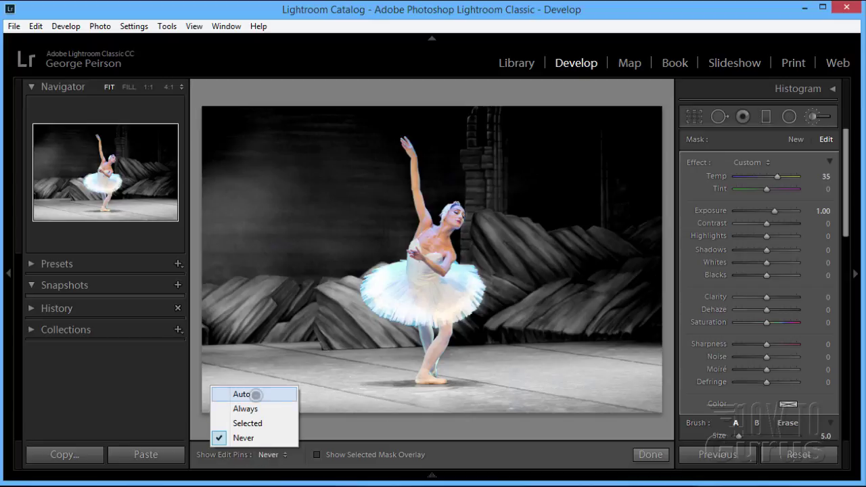
pyautogui.click(246, 409)
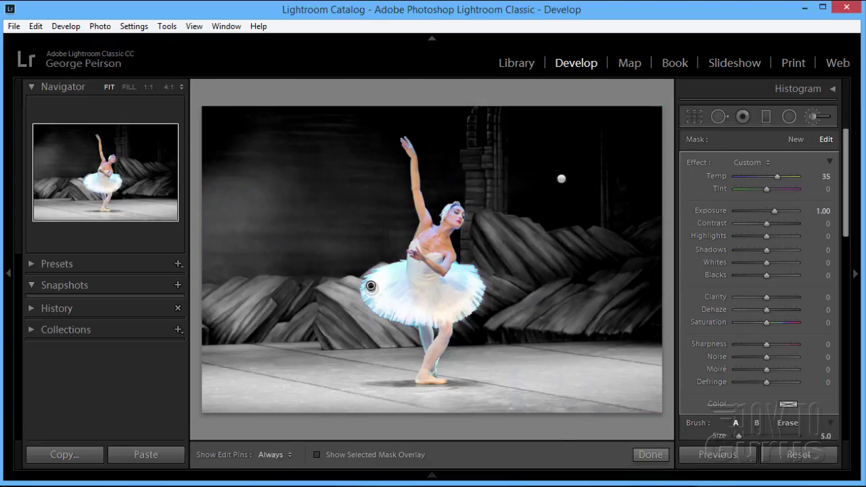
pyautogui.moveTo(371, 286)
pyautogui.moveTo(561, 178)
pyautogui.click(287, 454)
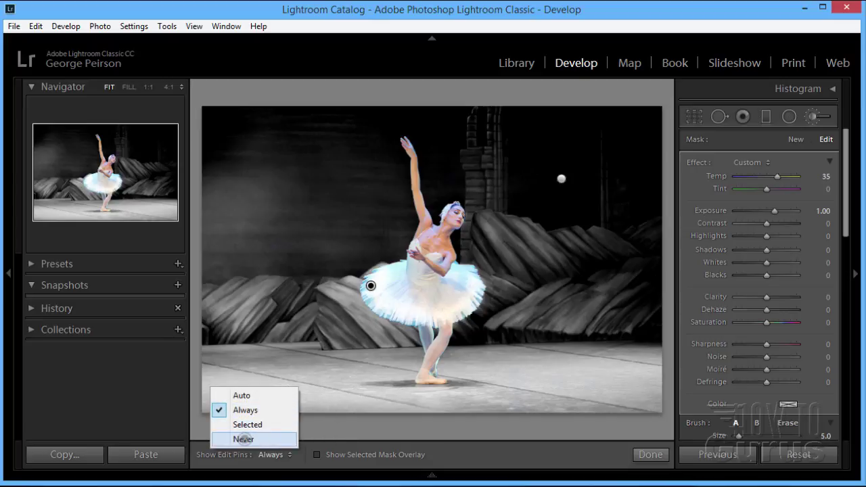
pyautogui.click(244, 438)
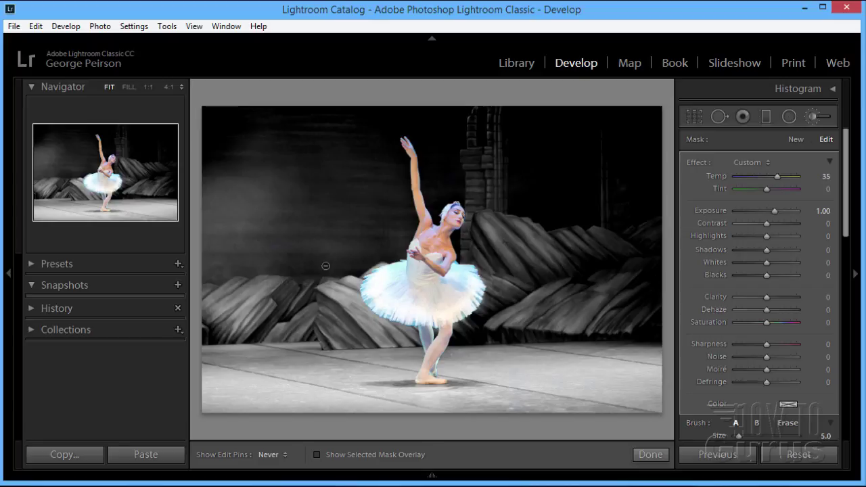
# Step: Check the File menu without exporting, then finish the current brush mask with Escape
pyautogui.click(14, 26)
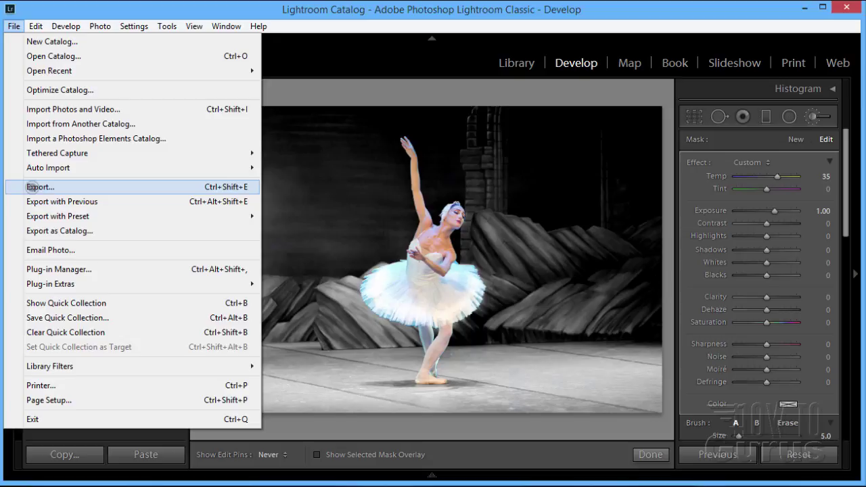
pyautogui.click(370, 103)
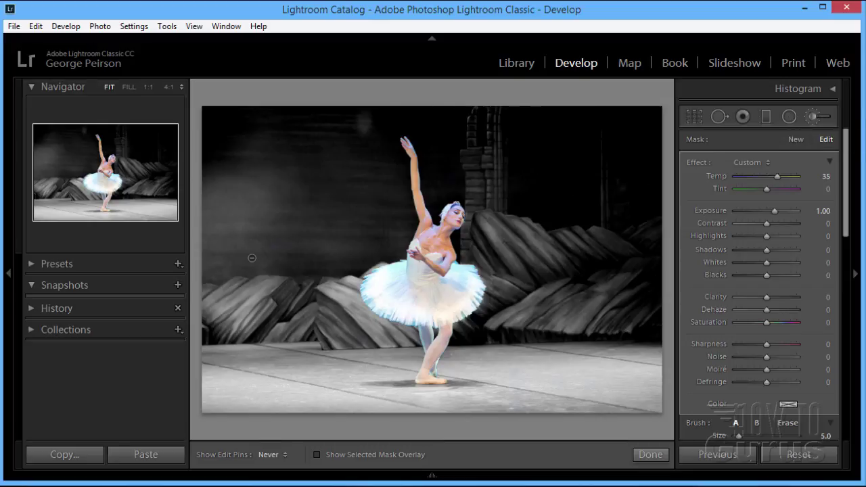
pyautogui.press('Escape')
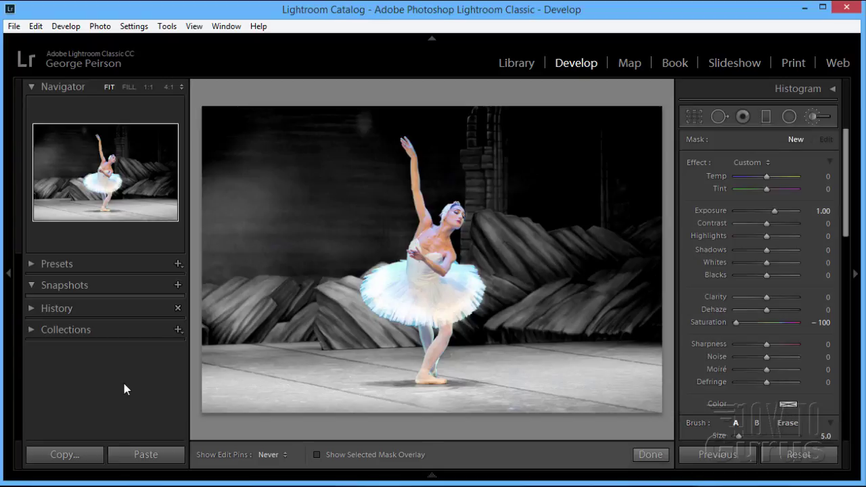